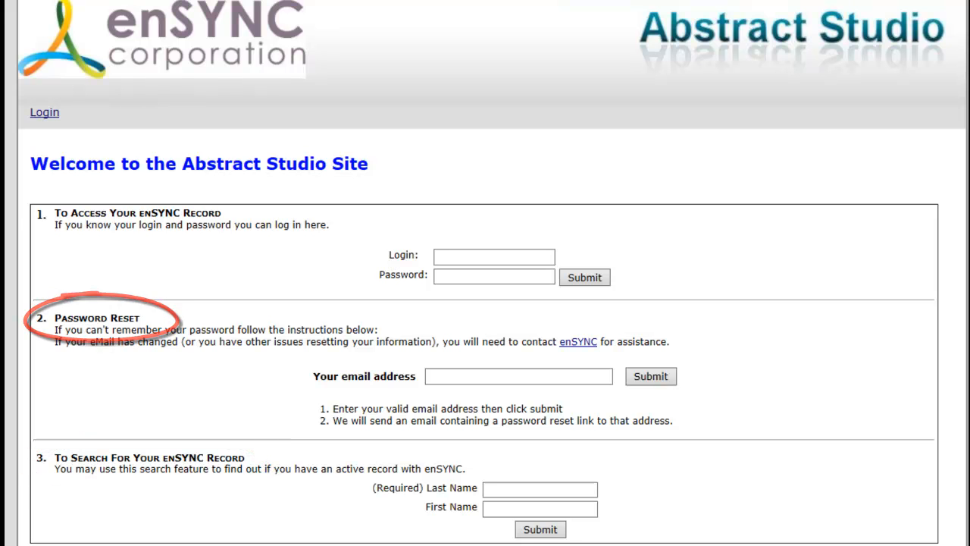
Step: Log in to the existing enSYNC record with the login name and account password
{"action": "left_click", "coordinate": [494, 256]}
{"action": "left_click", "coordinate": [513, 255]}
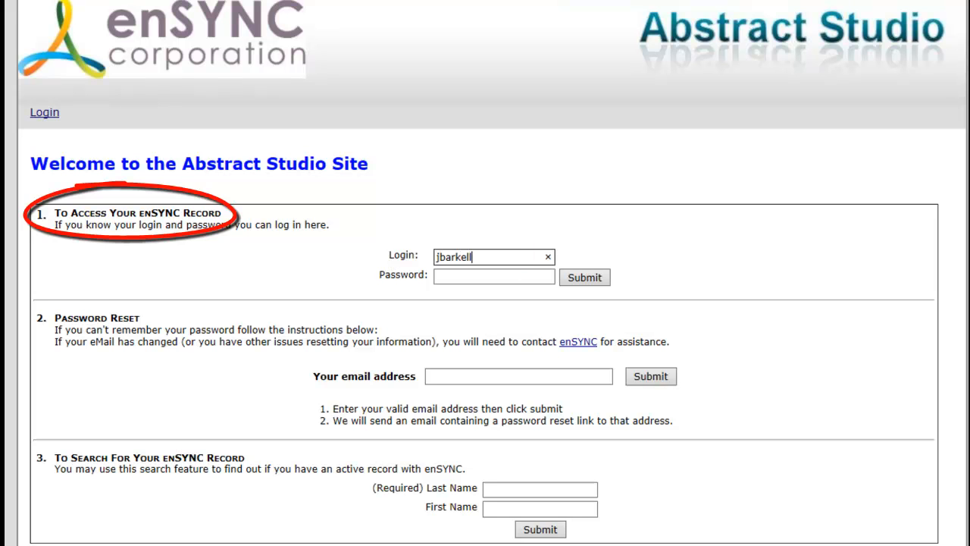
{"action": "key", "text": "Tab"}
{"action": "type", "text": "******"}
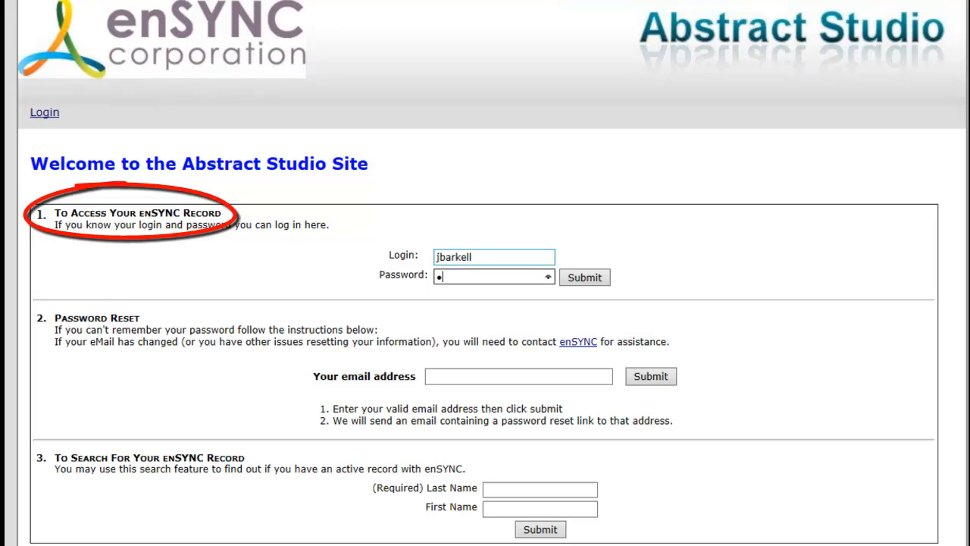
{"action": "type", "text": "*****"}
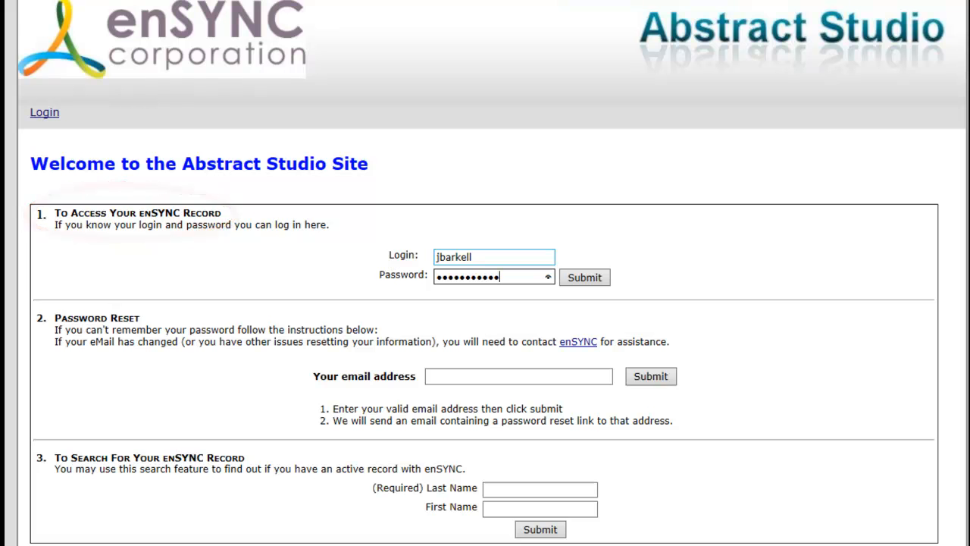
{"action": "key", "text": "Return"}
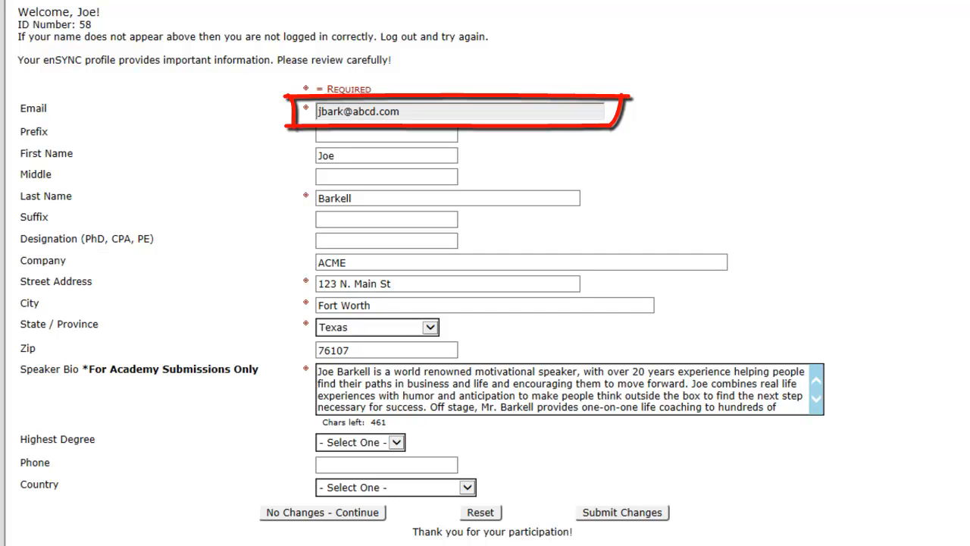
Step: Set the profile's highest degree to PhD and submit the profile changes
{"action": "left_click", "coordinate": [360, 442]}
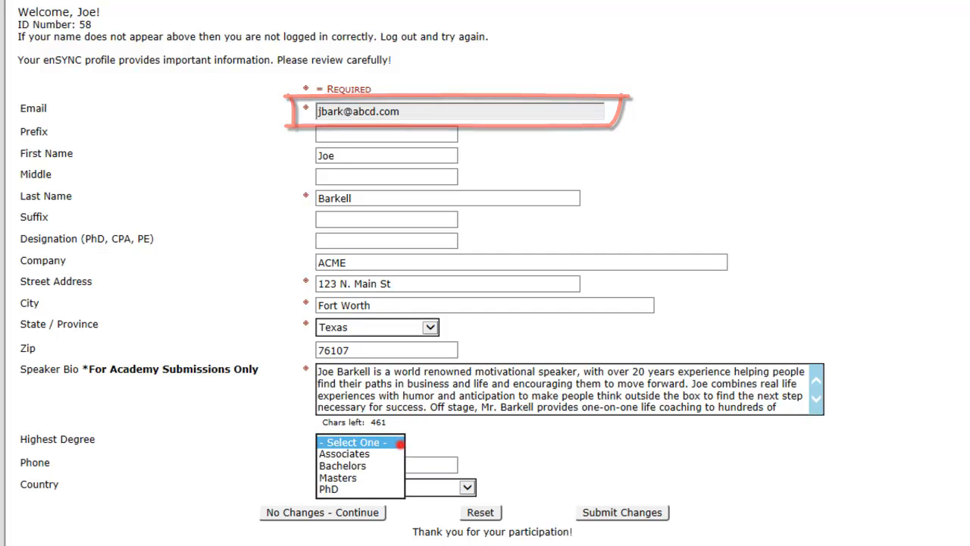
{"action": "left_click", "coordinate": [366, 489]}
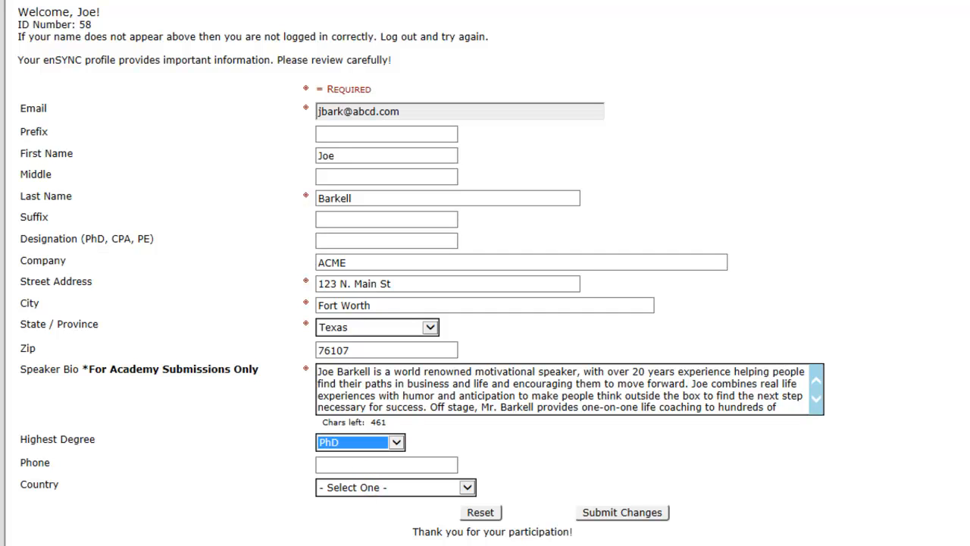
{"action": "left_click", "coordinate": [621, 512]}
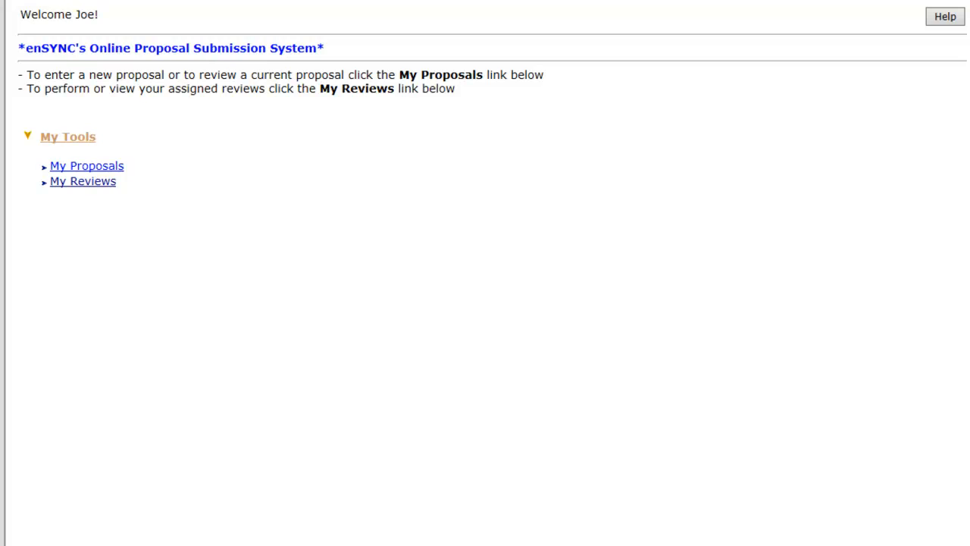
Step: Start a new Presentation submission among the proposals for the 2013 Annual Conference (01/15/2013 - 01/19/2013)
{"action": "left_click", "coordinate": [103, 165]}
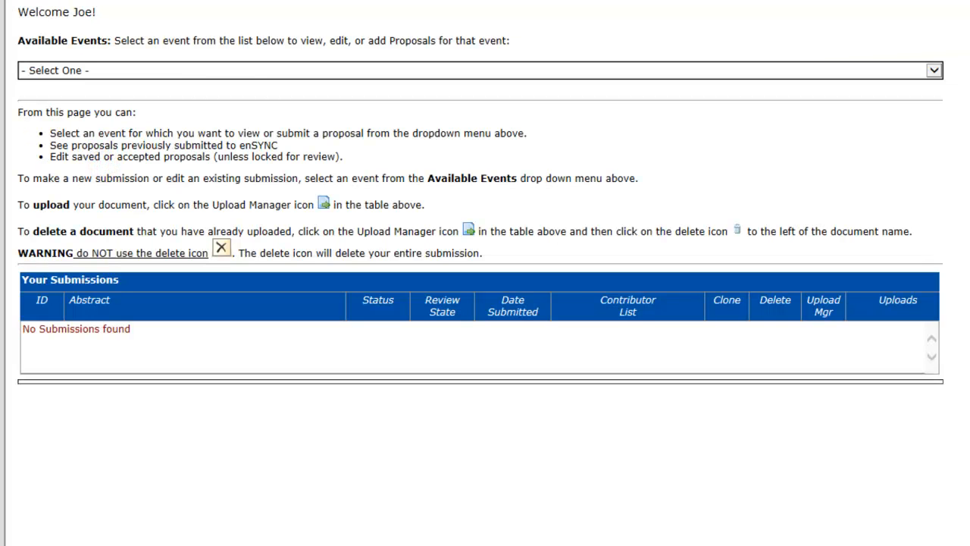
{"action": "left_click", "coordinate": [498, 70]}
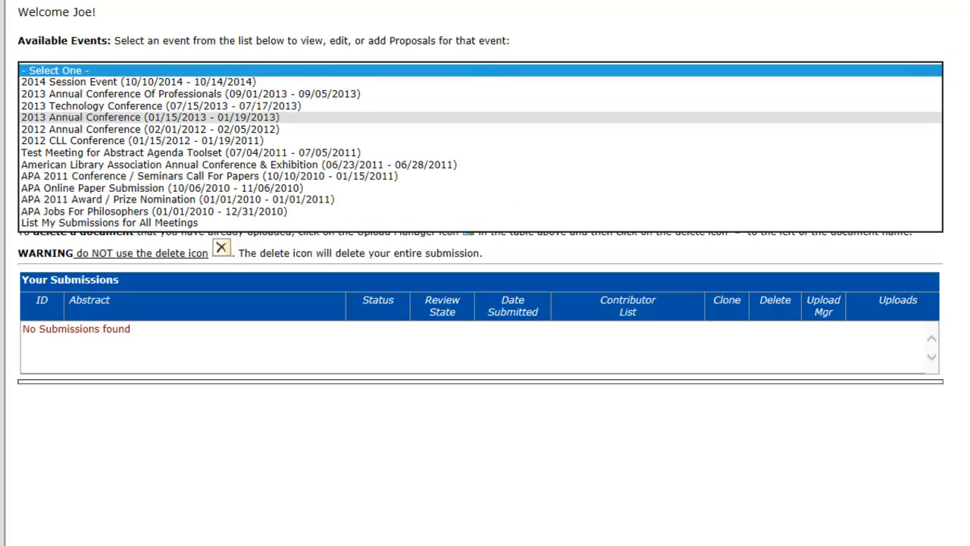
{"action": "left_click", "coordinate": [281, 117]}
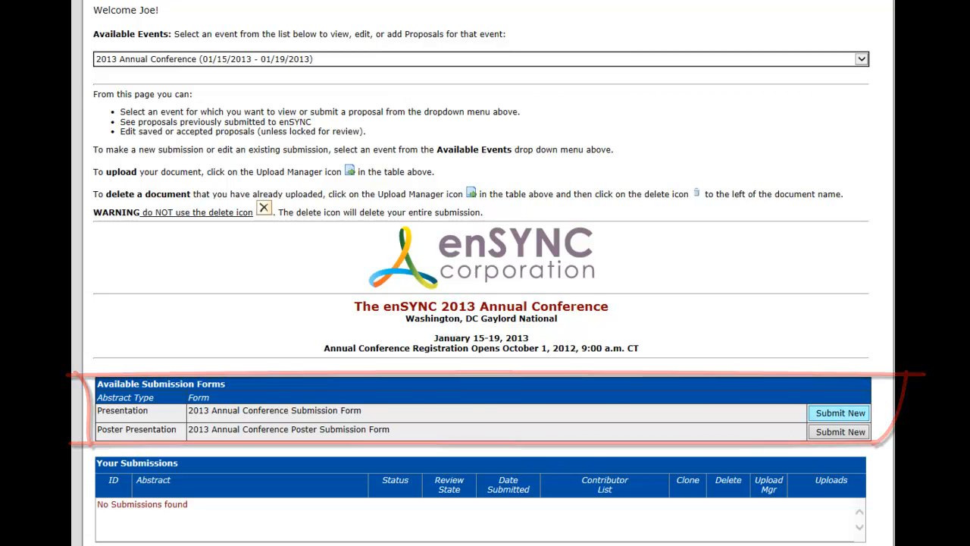
{"action": "left_click", "coordinate": [828, 417]}
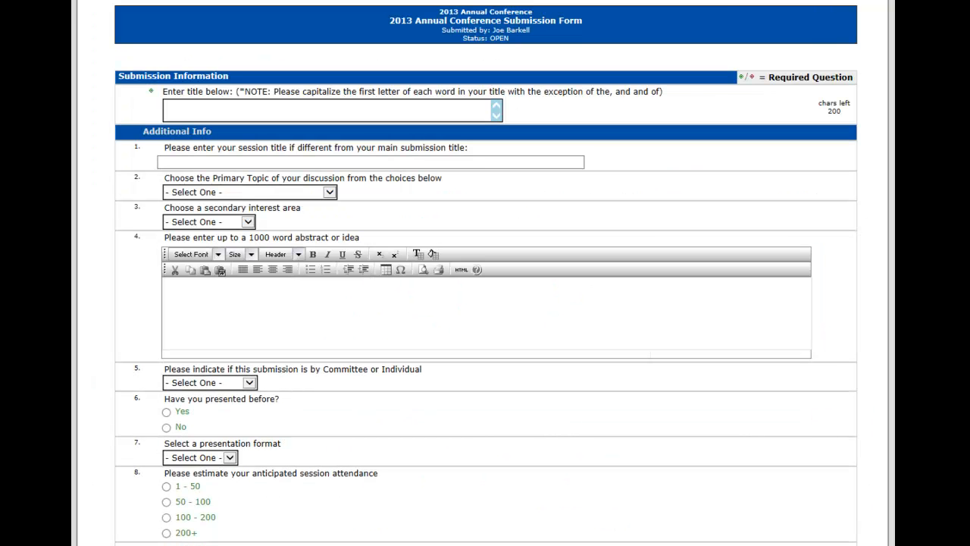
Step: Enter the submission title "The Genetics of Bone Strength in Mice"
{"action": "left_click", "coordinate": [174, 108]}
{"action": "type", "text": "THe Genetics of Bone Strength in Mice"}
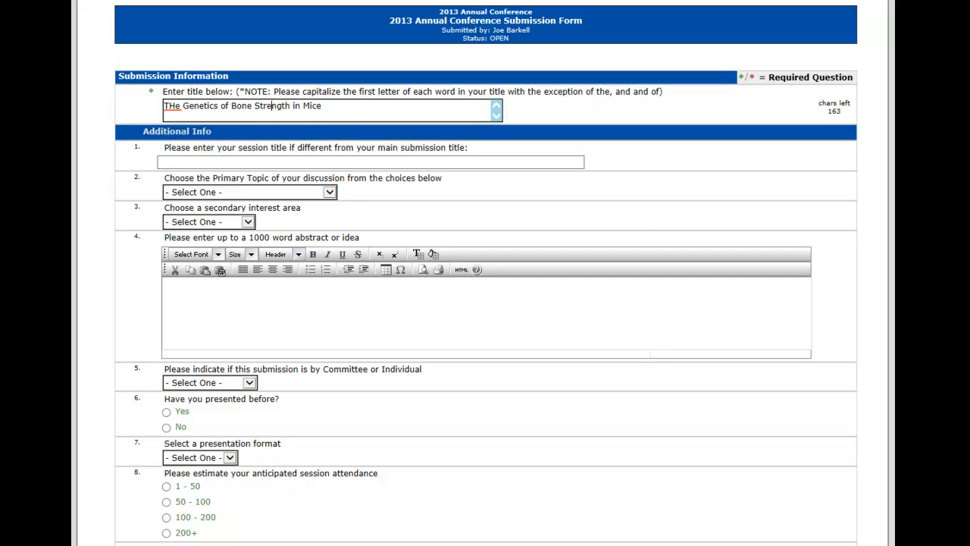
{"action": "left_click", "coordinate": [170, 106]}
{"action": "key", "text": "BackSpace"}
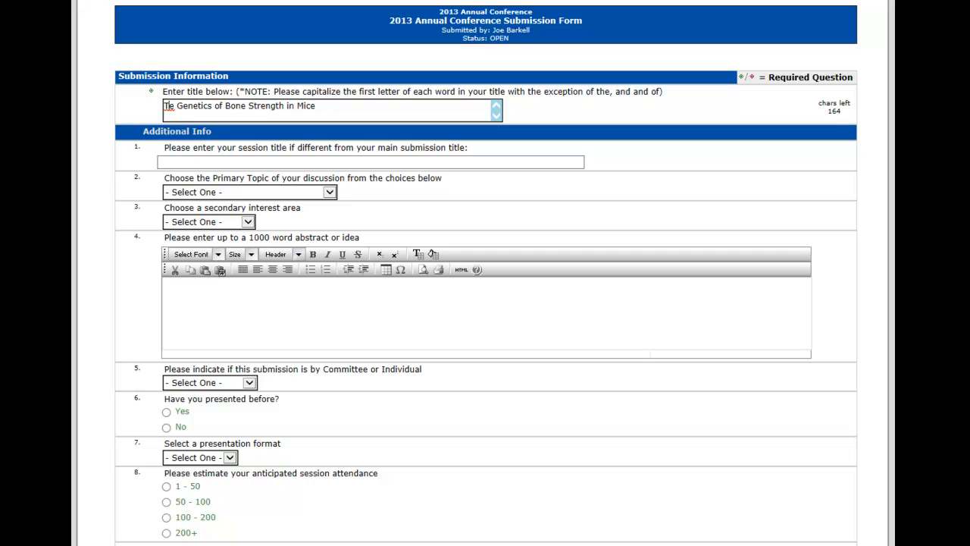
{"action": "type", "text": "h"}
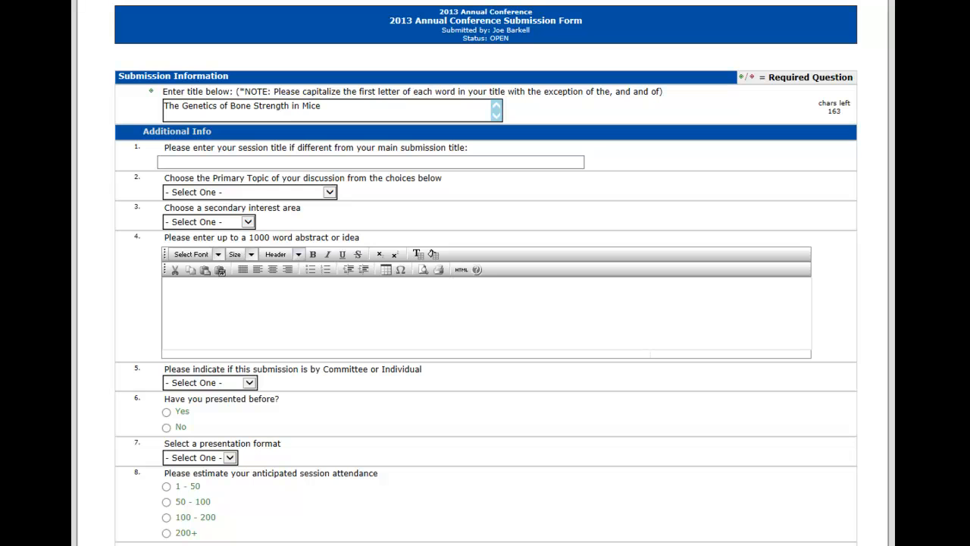
Step: Choose Prime Topic - Admissions as the primary topic and Secondary Topic 1 as the secondary interest area
{"action": "left_click", "coordinate": [329, 192]}
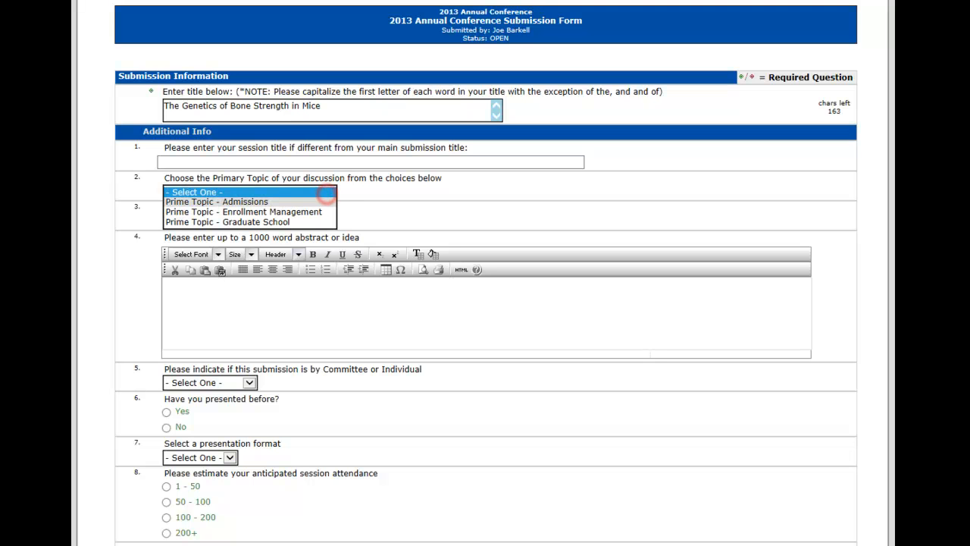
{"action": "left_click", "coordinate": [295, 202]}
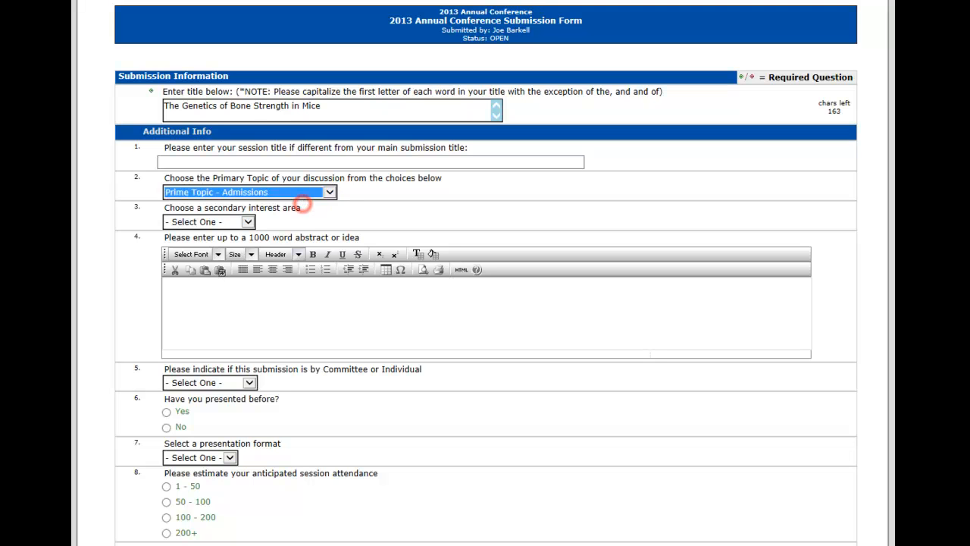
{"action": "left_click", "coordinate": [247, 221]}
{"action": "left_click", "coordinate": [227, 229]}
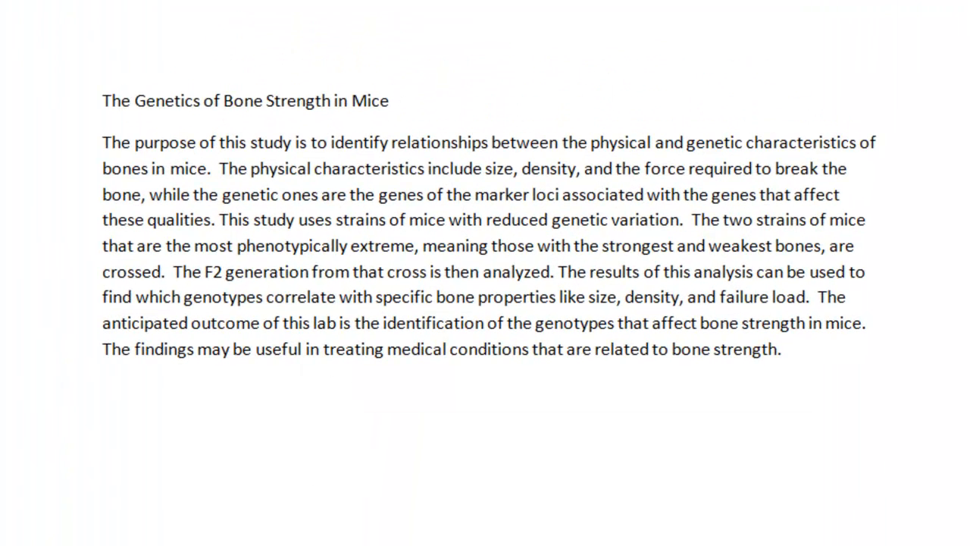
Step: Copy the abstract paragraph below the title in the Word document into the form's 1000-word abstract field in Internet Explorer
{"action": "left_click_drag", "start_coordinate": [103, 141], "coordinate": [797, 356]}
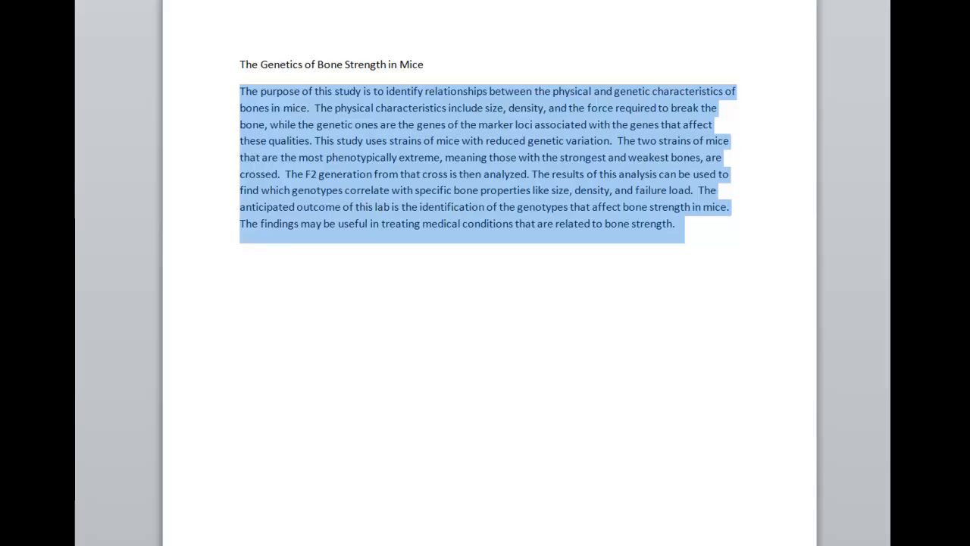
{"action": "key", "text": "alt+Tab"}
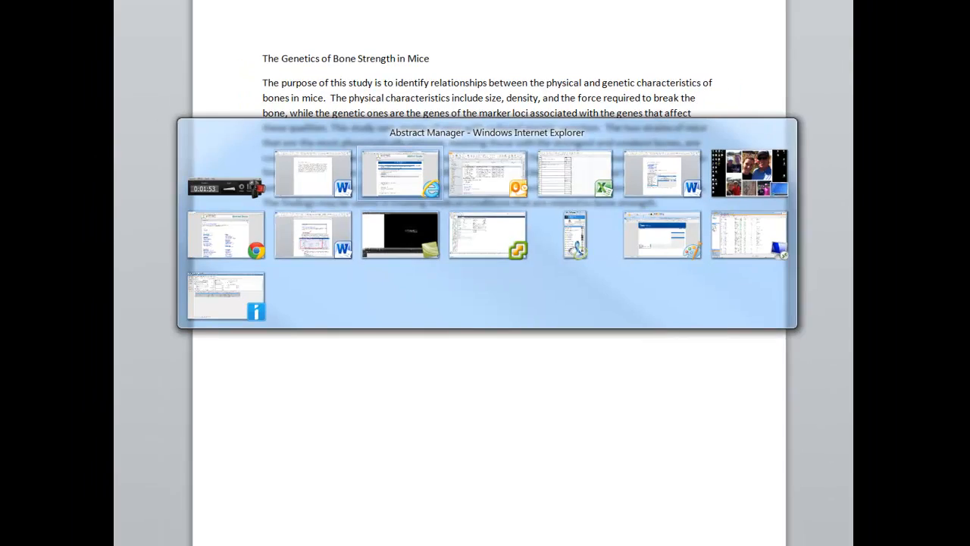
{"action": "left_click", "coordinate": [250, 302]}
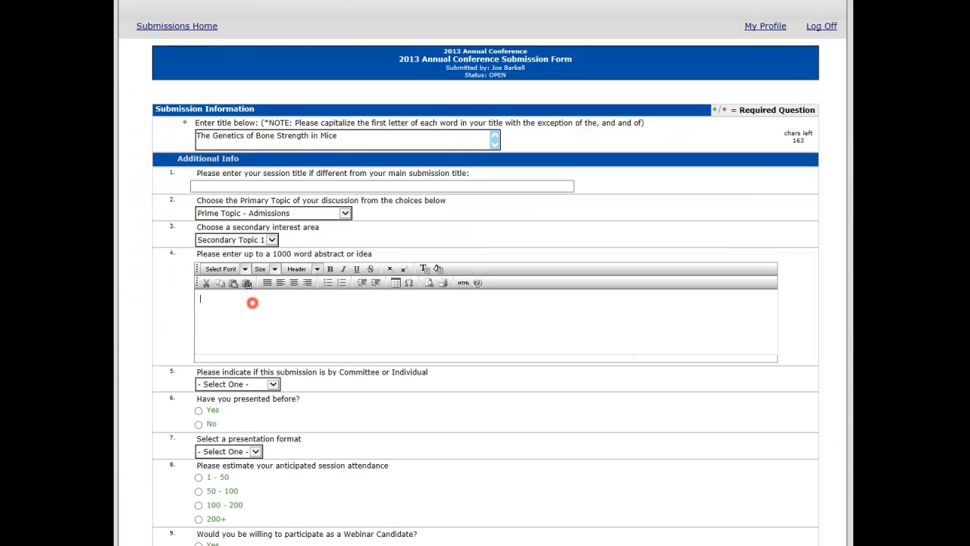
{"action": "left_click", "coordinate": [203, 302]}
{"action": "left_click", "coordinate": [202, 300]}
{"action": "key", "text": "ctrl+v"}
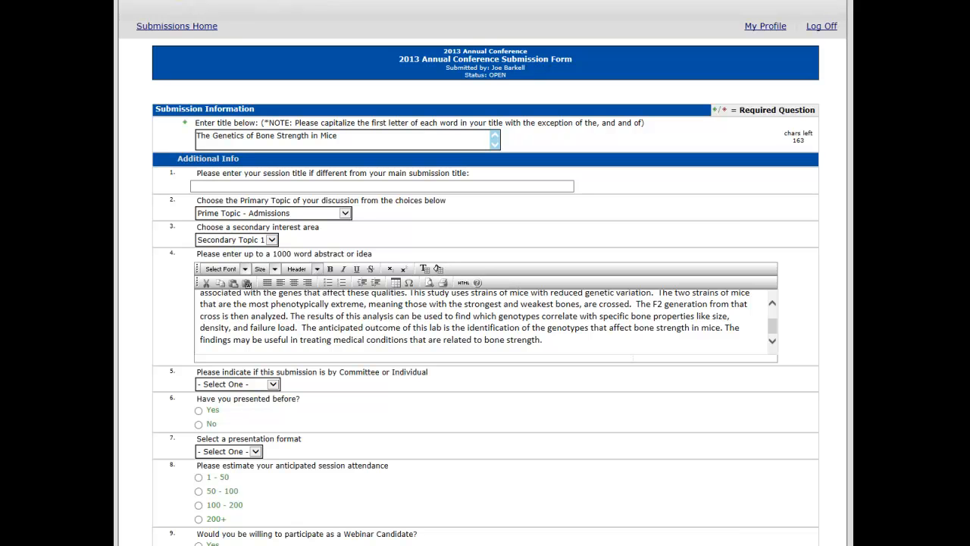
Step: Mark the submission as External Individual, answer Yes to having presented before, and set the presentation format to 75 minutes
{"action": "left_click", "coordinate": [272, 384]}
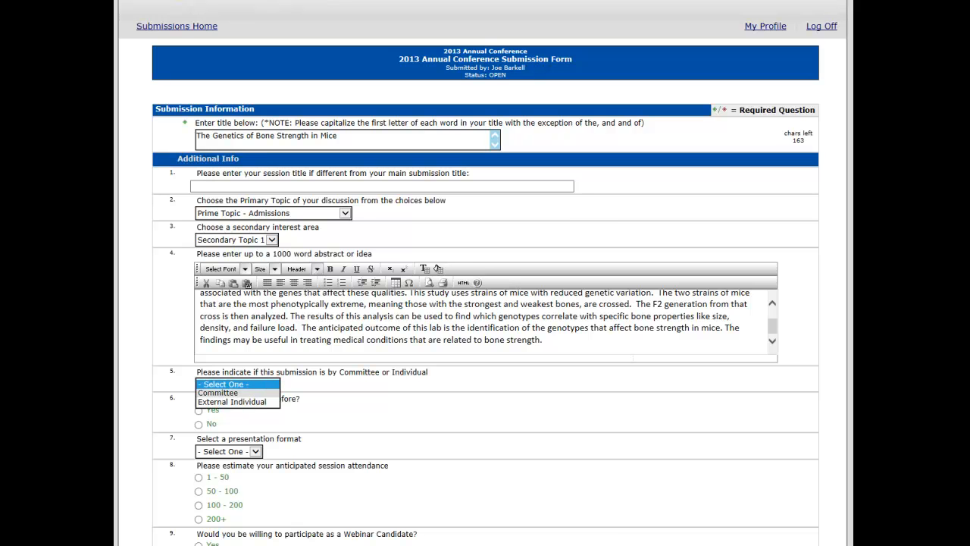
{"action": "left_click", "coordinate": [243, 402]}
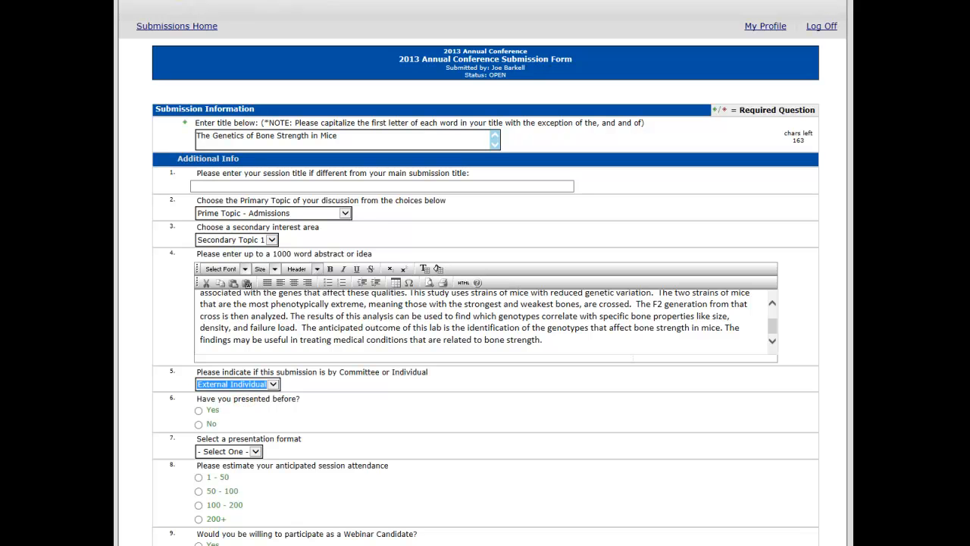
{"action": "left_click", "coordinate": [198, 410]}
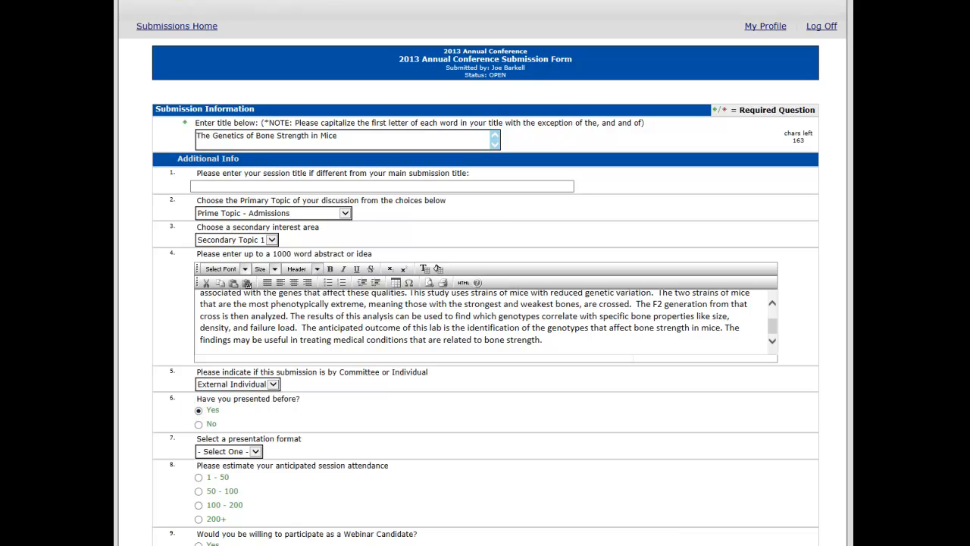
{"action": "left_click", "coordinate": [255, 451]}
{"action": "left_click", "coordinate": [232, 470]}
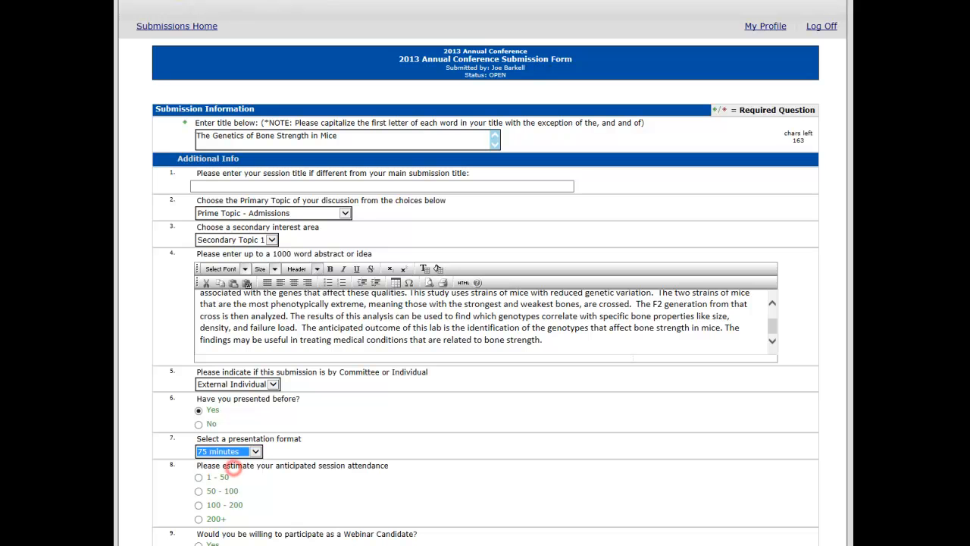
Step: Estimate the session attendance at 50 - 100 and answer the remaining choice questions further down the form
{"action": "left_click", "coordinate": [198, 490]}
{"action": "scroll", "coordinate": [198, 490], "scroll_direction": "down", "scroll_amount": 3}
{"action": "scroll", "coordinate": [485, 303], "scroll_direction": "down", "scroll_amount": 5}
{"action": "left_click", "coordinate": [199, 218]}
{"action": "left_click", "coordinate": [198, 246]}
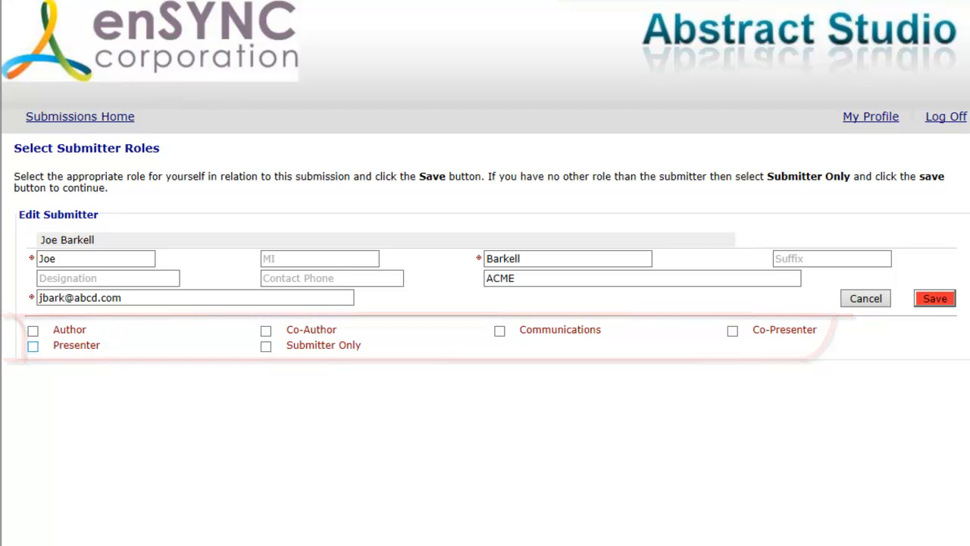
Step: Assign the submitter the Presenter role and save it
{"action": "left_click", "coordinate": [33, 345]}
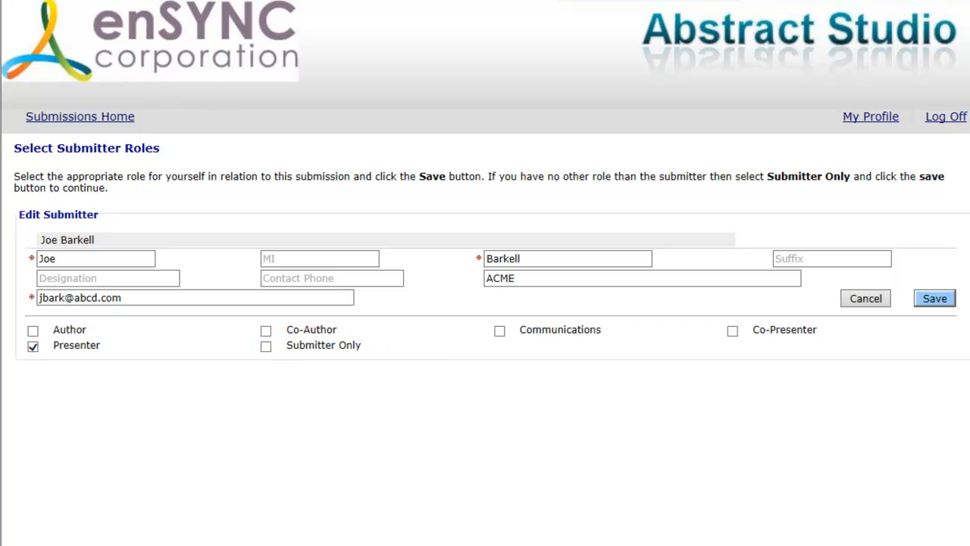
{"action": "left_click", "coordinate": [935, 298]}
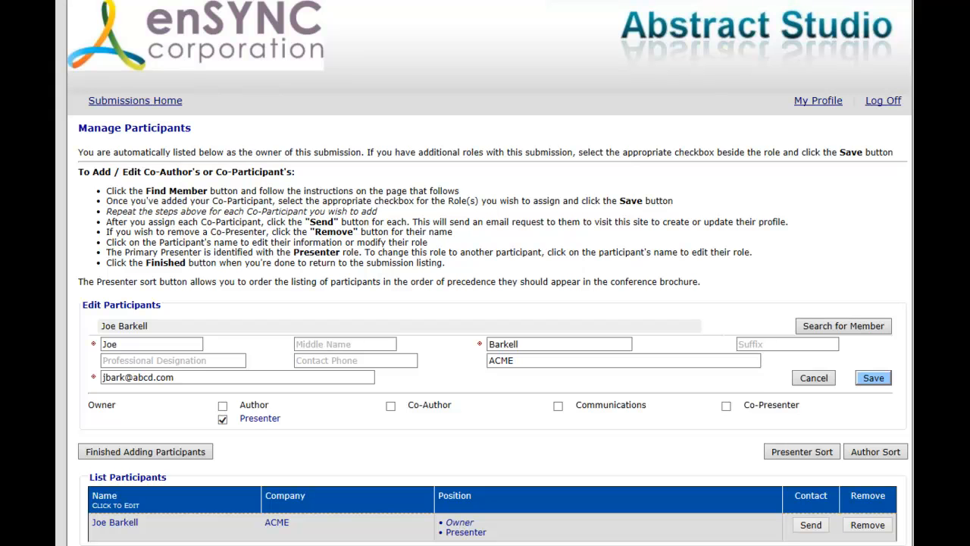
{"action": "mouse_move", "coordinate": [254, 418]}
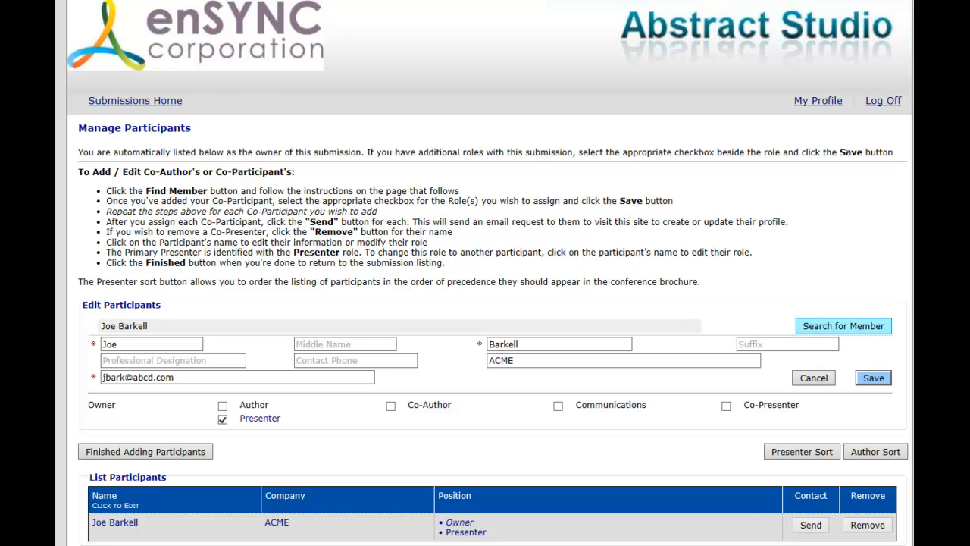
Step: Search the member database for the co-participant by first and last name
{"action": "left_click", "coordinate": [843, 325]}
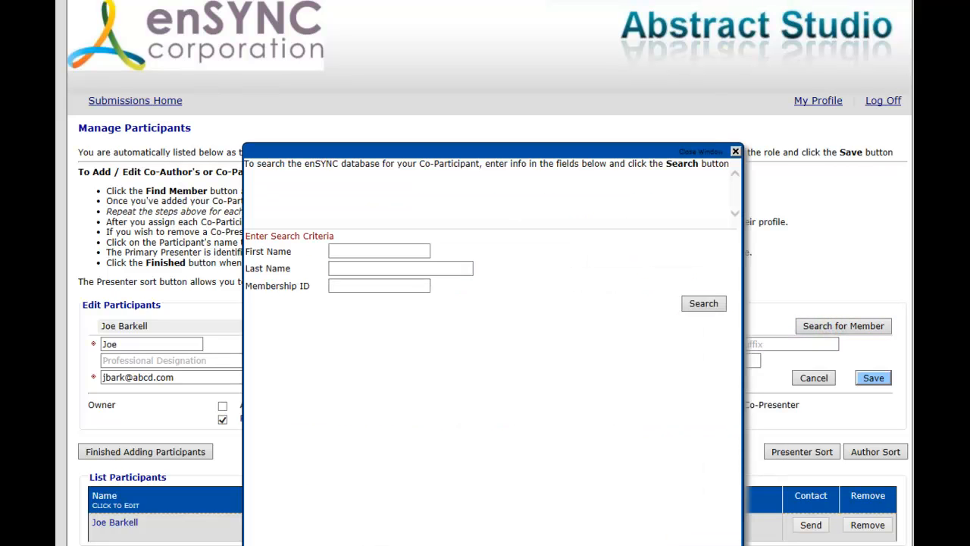
{"action": "left_click", "coordinate": [335, 250]}
{"action": "type", "text": "MIke"}
{"action": "key", "text": "BackSpace"}
{"action": "key", "text": "BackSpace"}
{"action": "key", "text": "BackSpace"}
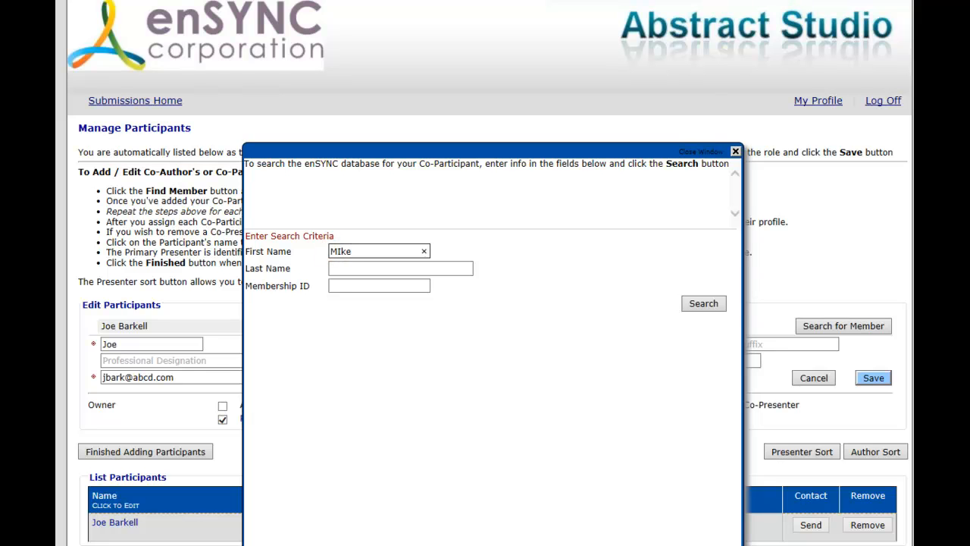
{"action": "key", "text": "Tab"}
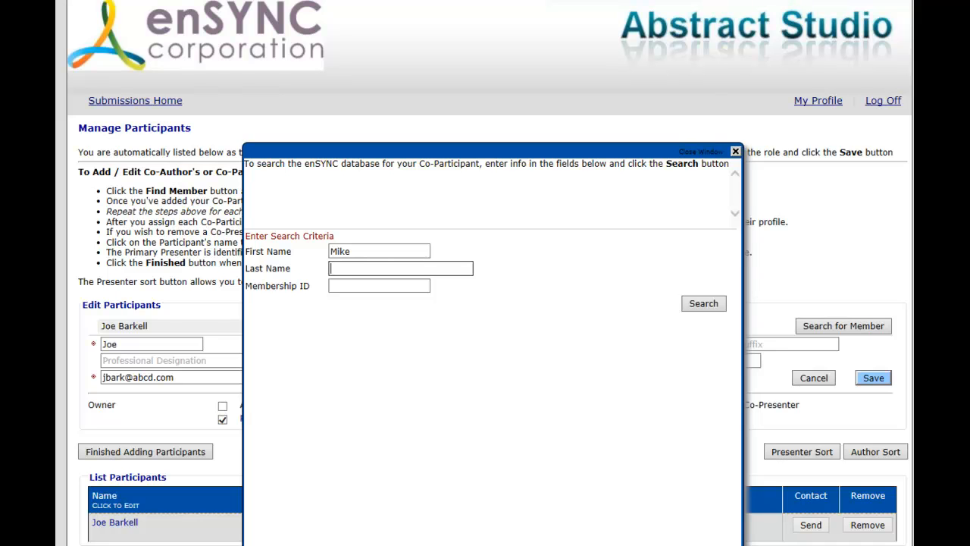
{"action": "left_click", "coordinate": [703, 304]}
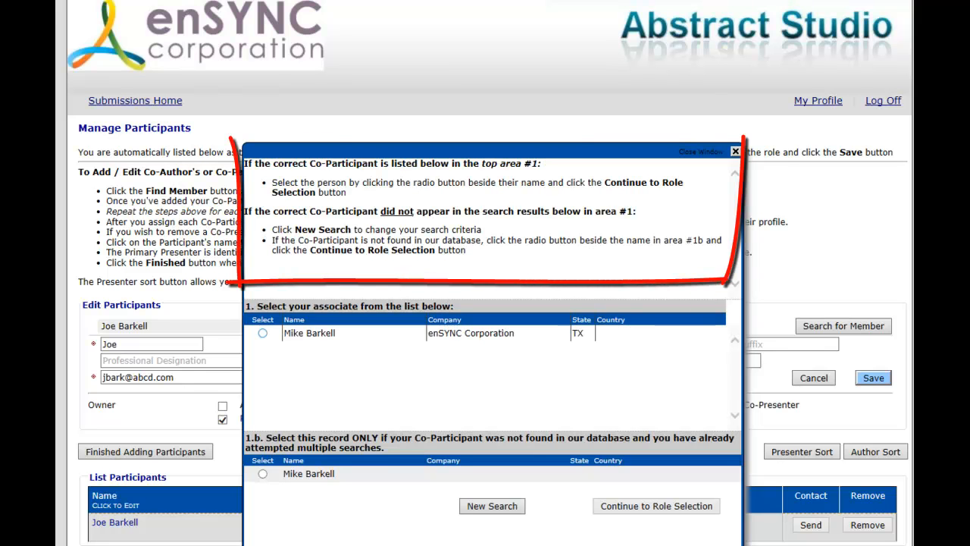
Step: Select the existing enSYNC Corporation member as the co-participant and continue to role selection
{"action": "left_click", "coordinate": [263, 333]}
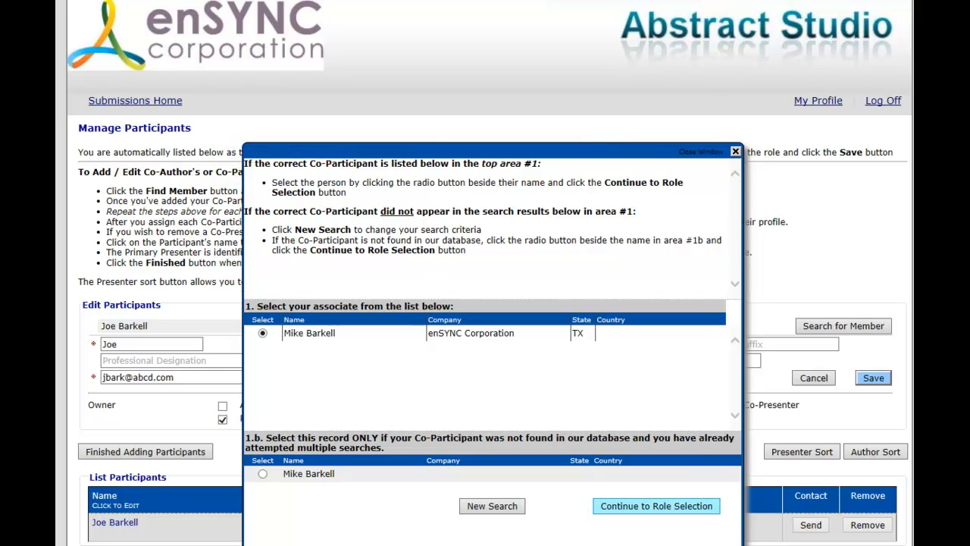
{"action": "left_click", "coordinate": [637, 506]}
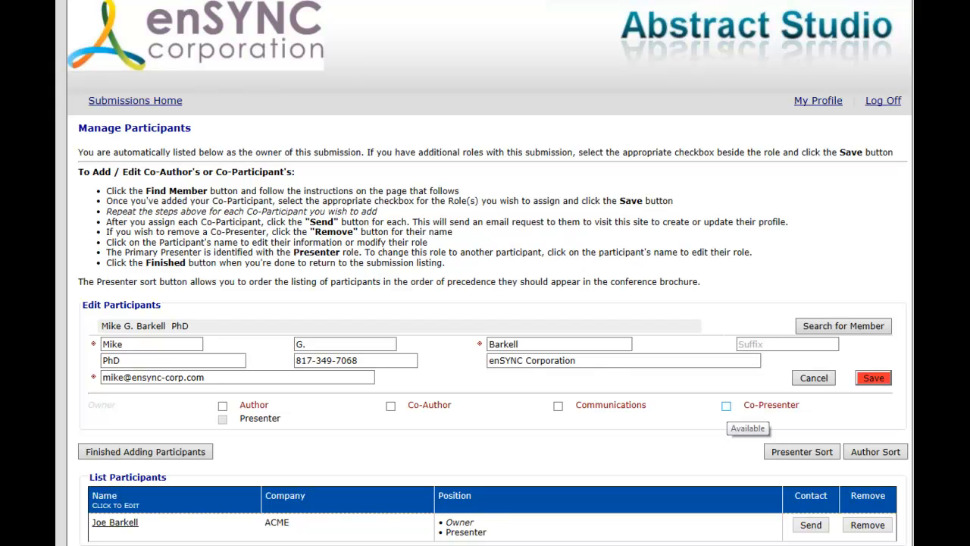
Step: Assign the co-participant the Co-Presenter role and save it
{"action": "left_click", "coordinate": [726, 406]}
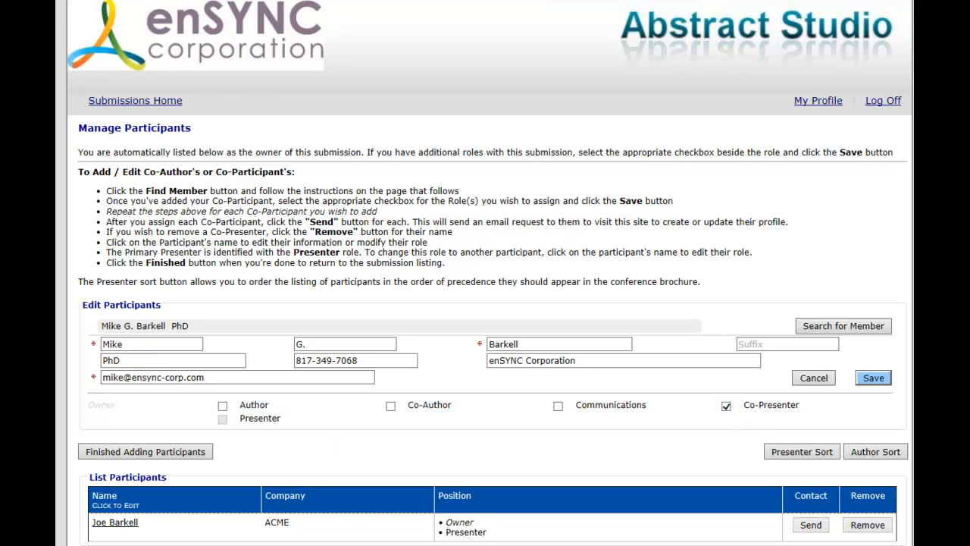
{"action": "left_click", "coordinate": [873, 377]}
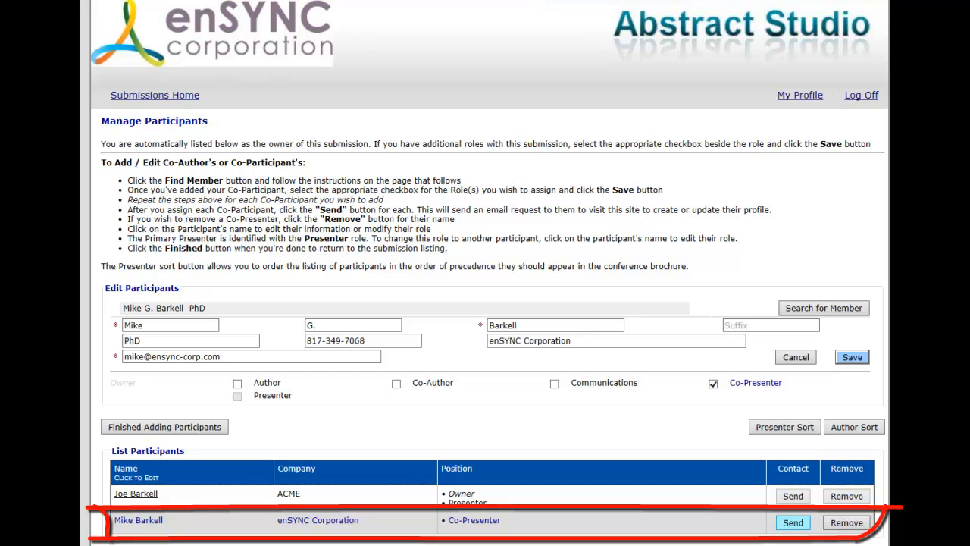
Step: Send the co-presenter the profile update e-mail without personal comments and finish adding participants
{"action": "left_click", "coordinate": [788, 523]}
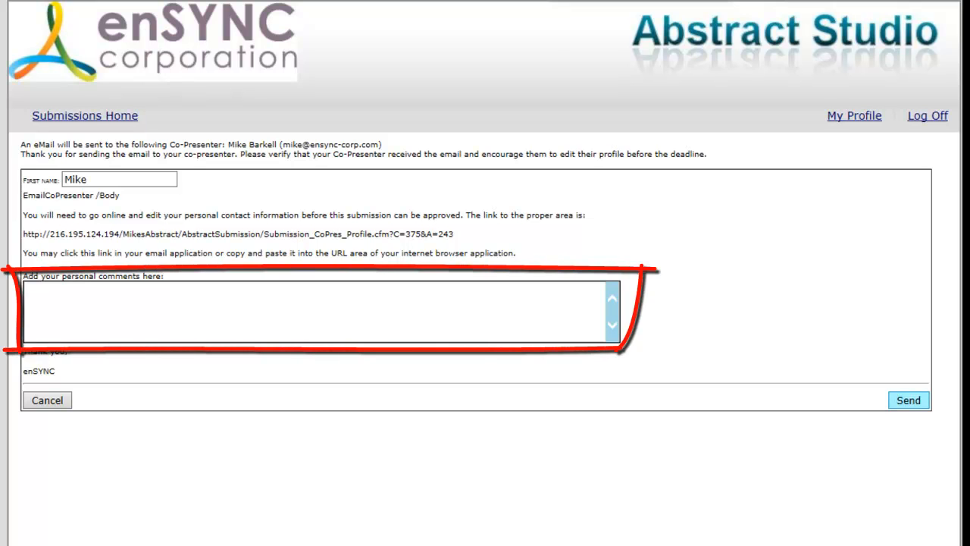
{"action": "left_click", "coordinate": [909, 400]}
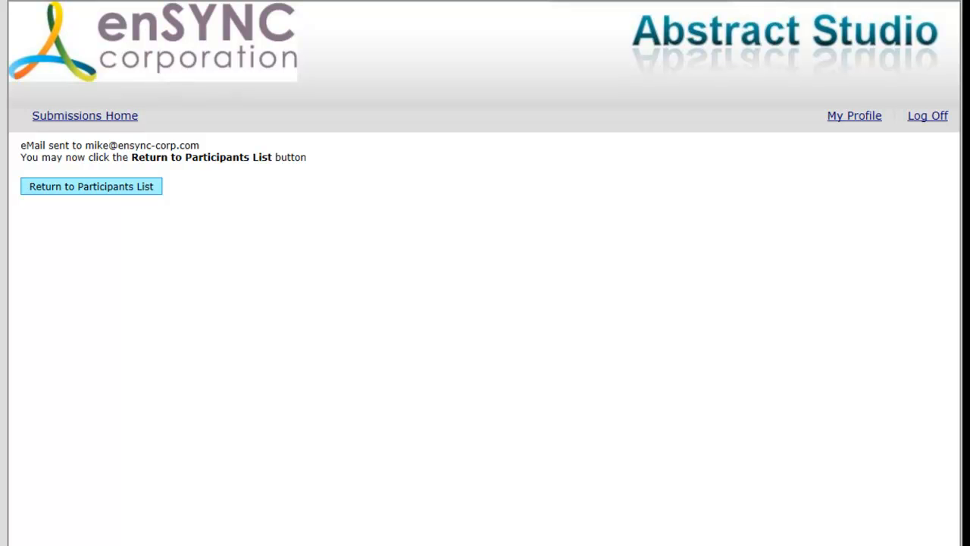
{"action": "left_click", "coordinate": [103, 187]}
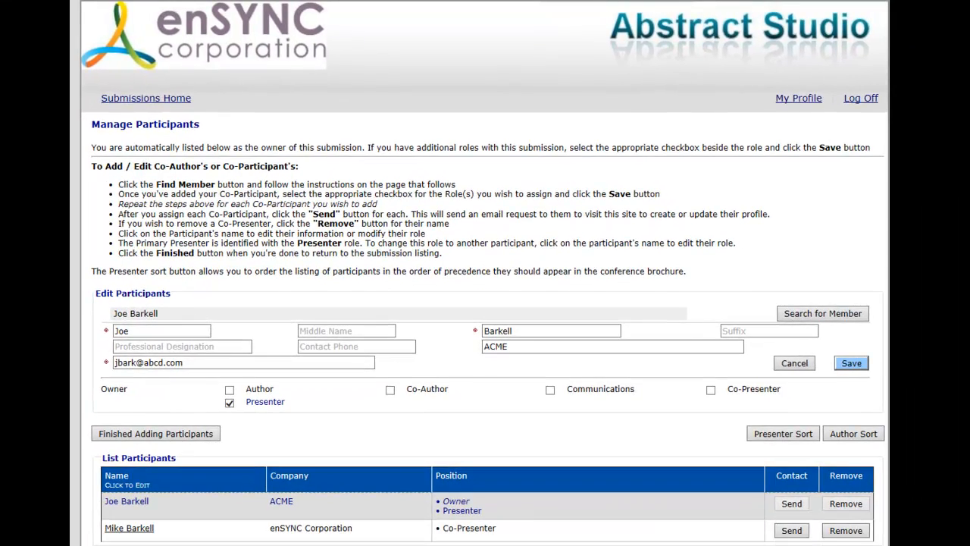
{"action": "left_click", "coordinate": [169, 433]}
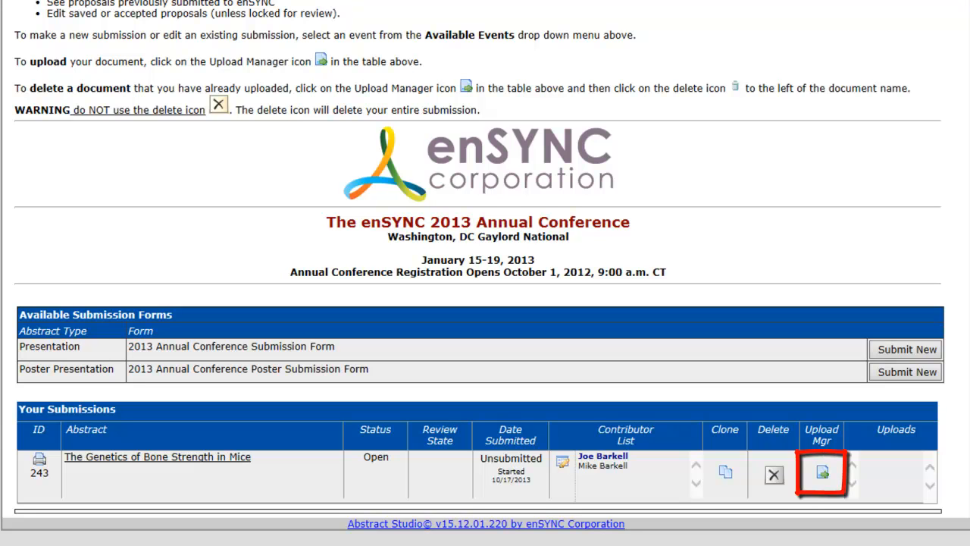
Step: Choose the Word document The Genetics of Bone Strength in Mice as the file to upload for the submission
{"action": "left_click", "coordinate": [822, 472]}
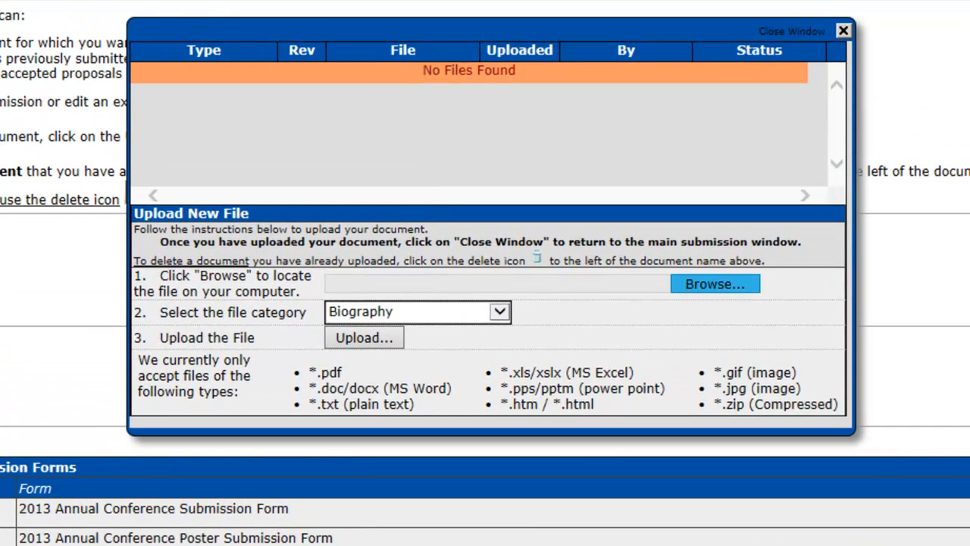
{"action": "left_click", "coordinate": [715, 283]}
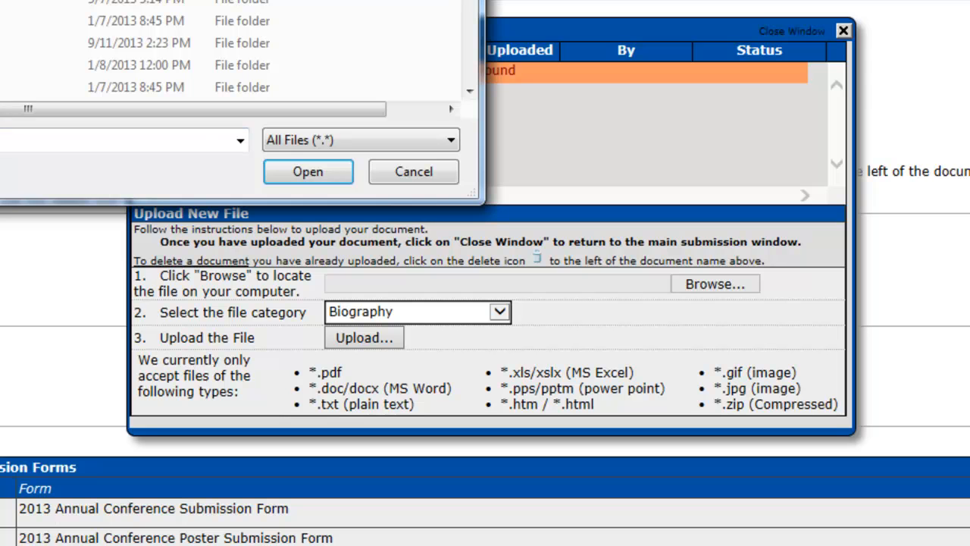
{"action": "scroll", "coordinate": [228, 50], "scroll_direction": "down", "scroll_amount": 3}
{"action": "double_click", "coordinate": [136, 21]}
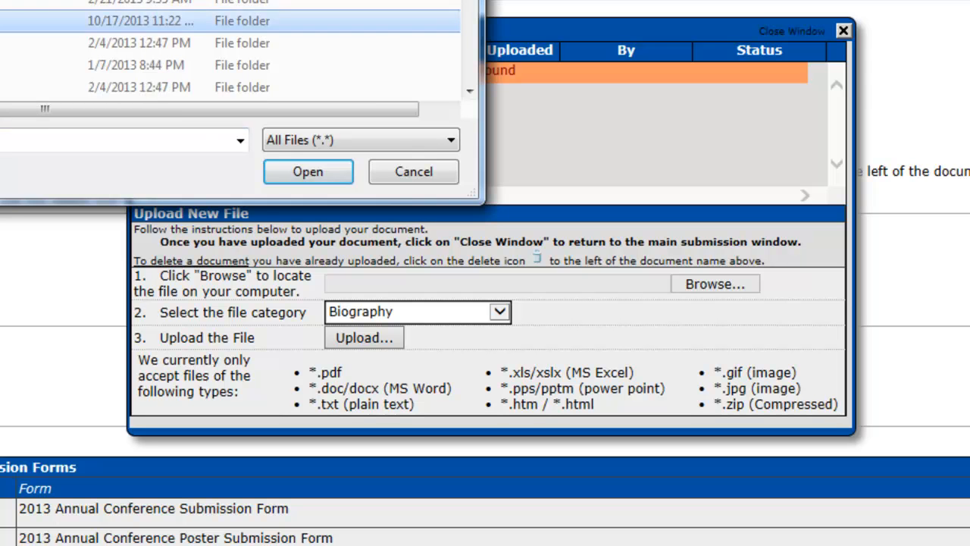
{"action": "left_click_drag", "start_coordinate": [478, 197], "coordinate": [932, 449]}
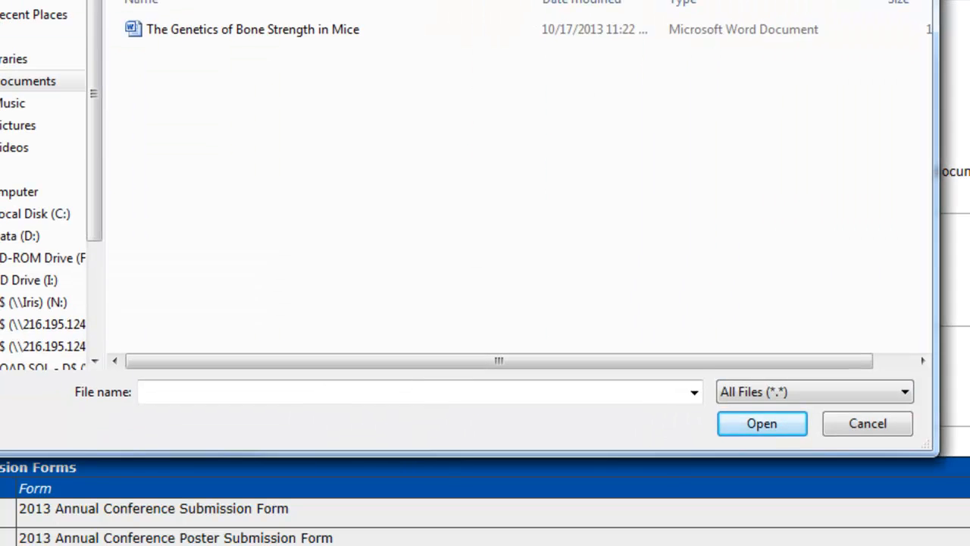
{"action": "left_click", "coordinate": [198, 32]}
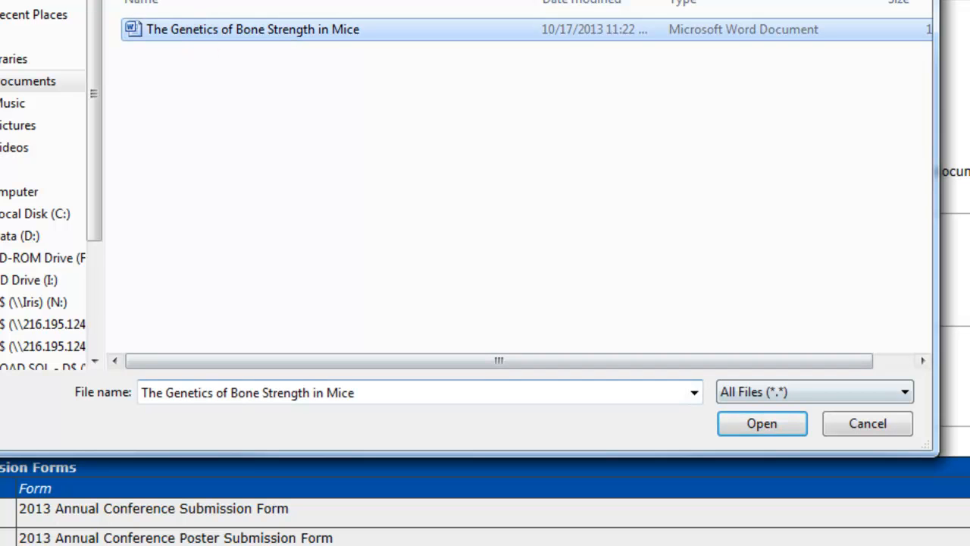
{"action": "left_click", "coordinate": [754, 423]}
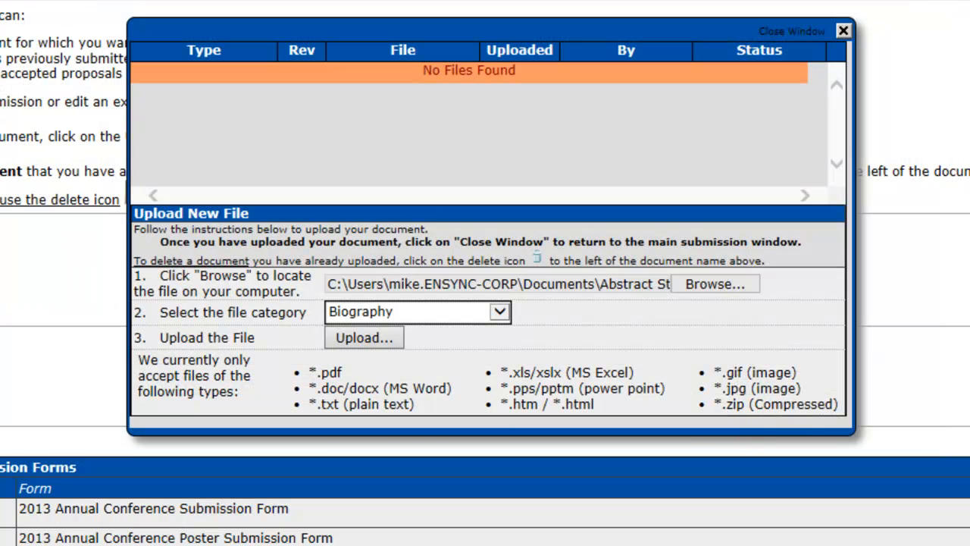
Step: Upload the chosen file under the Manuscript category and return to the submissions list
{"action": "left_click", "coordinate": [499, 312]}
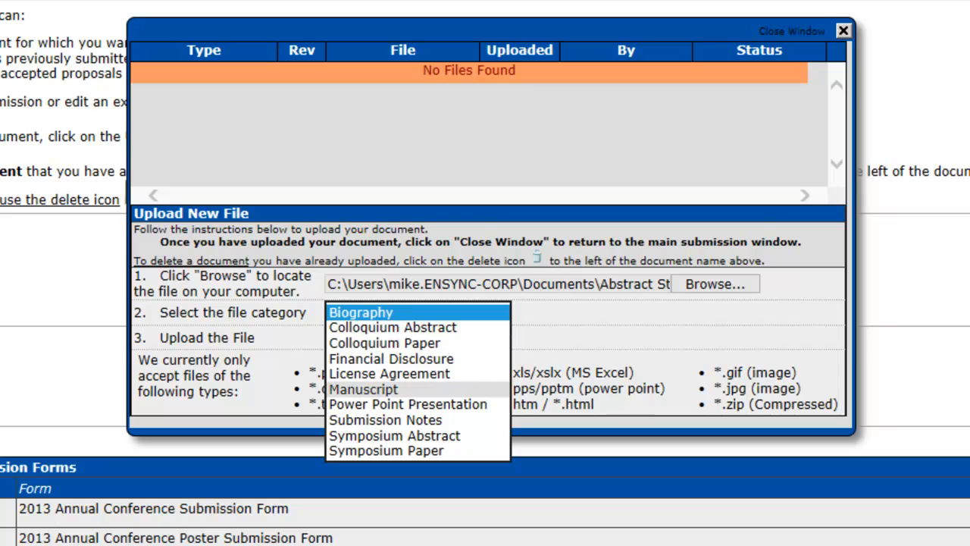
{"action": "left_click", "coordinate": [413, 389]}
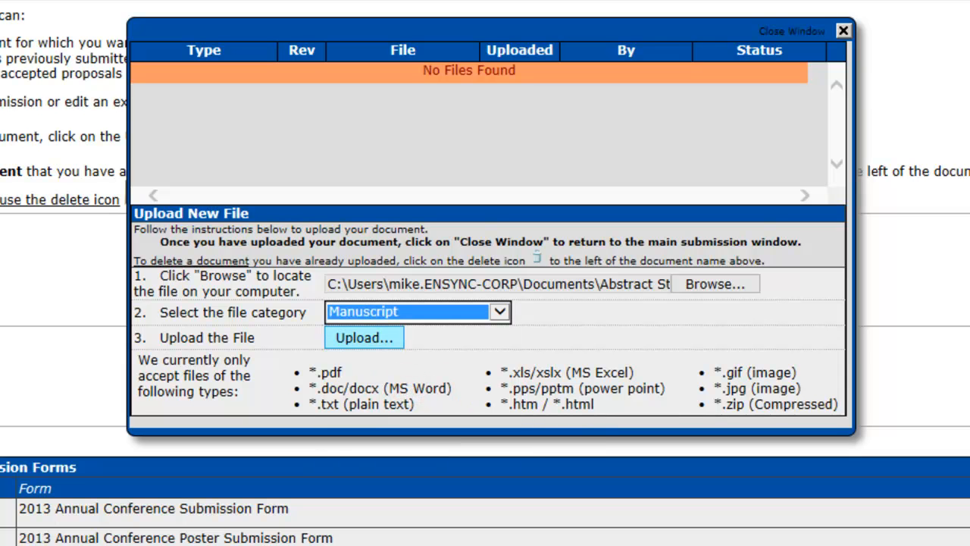
{"action": "left_click", "coordinate": [364, 338]}
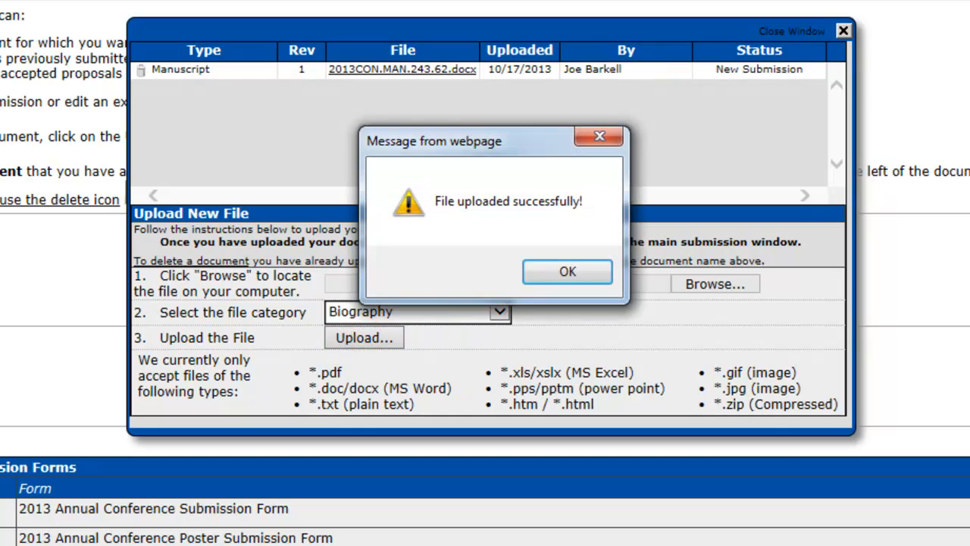
{"action": "left_click", "coordinate": [570, 271]}
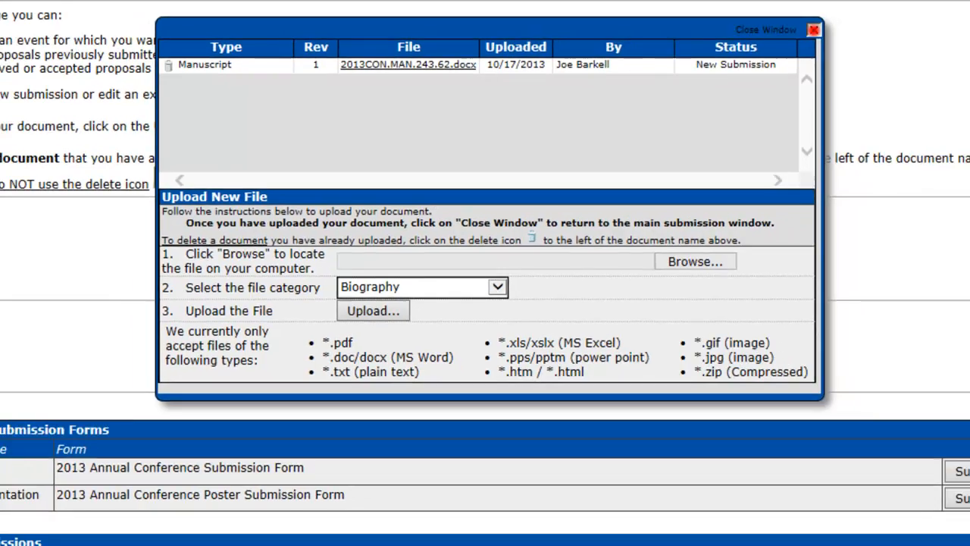
{"action": "left_click", "coordinate": [843, 31]}
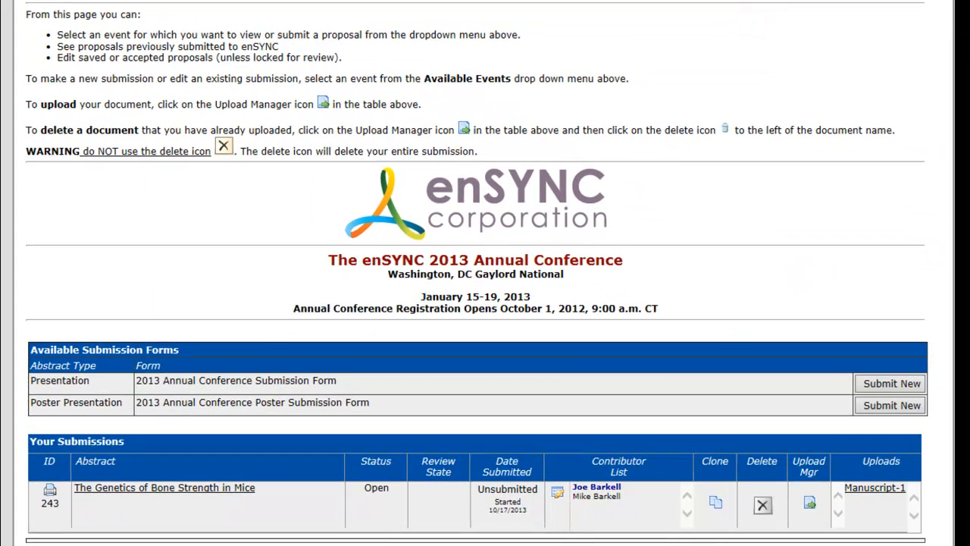
{"action": "left_click", "coordinate": [879, 211]}
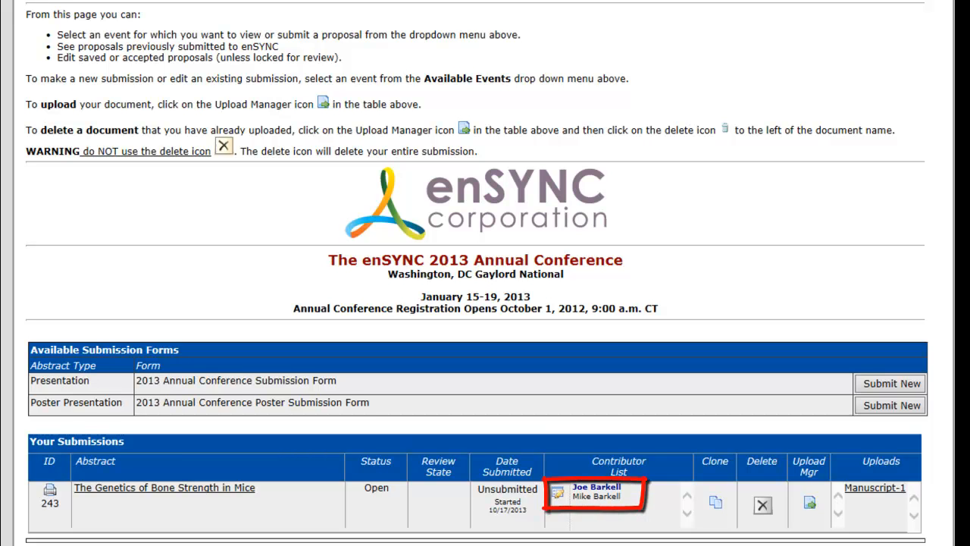
Step: Look at the co-presenter's details and role in the submission's contributor list, and return to the submissions list
{"action": "left_click", "coordinate": [558, 492]}
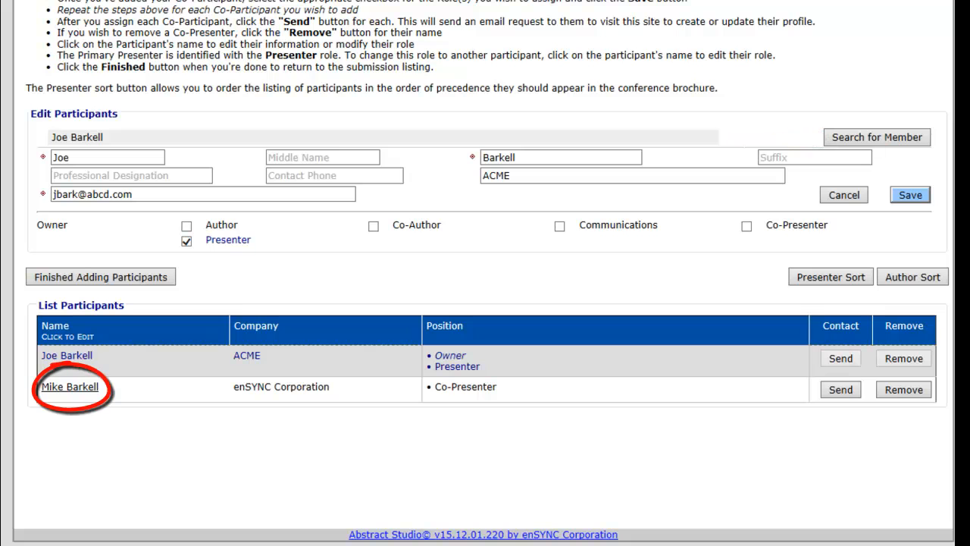
{"action": "left_click", "coordinate": [76, 386]}
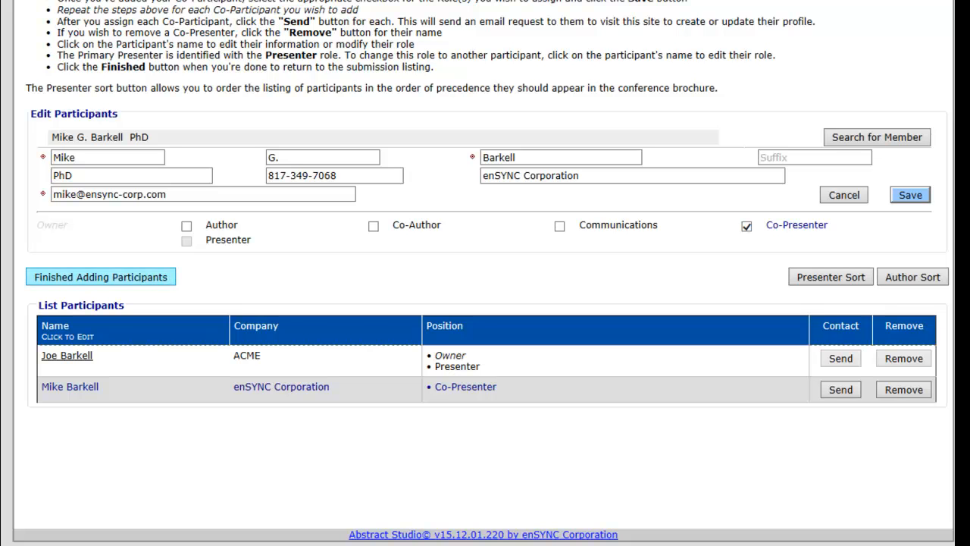
{"action": "left_click", "coordinate": [132, 277]}
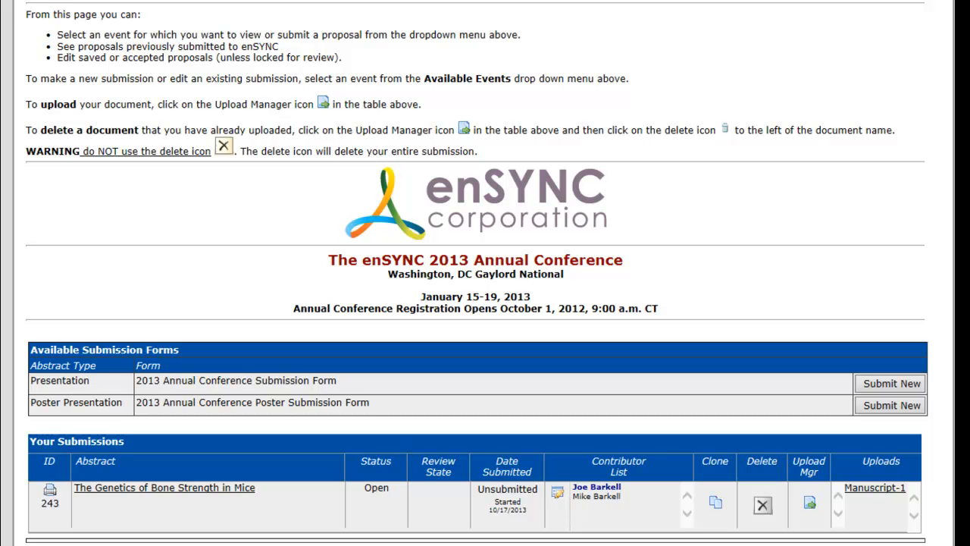
Step: Reopen The Genetics of Bone Strength in Mice, submit the completed form for review and finish with its participants
{"action": "left_click", "coordinate": [147, 489]}
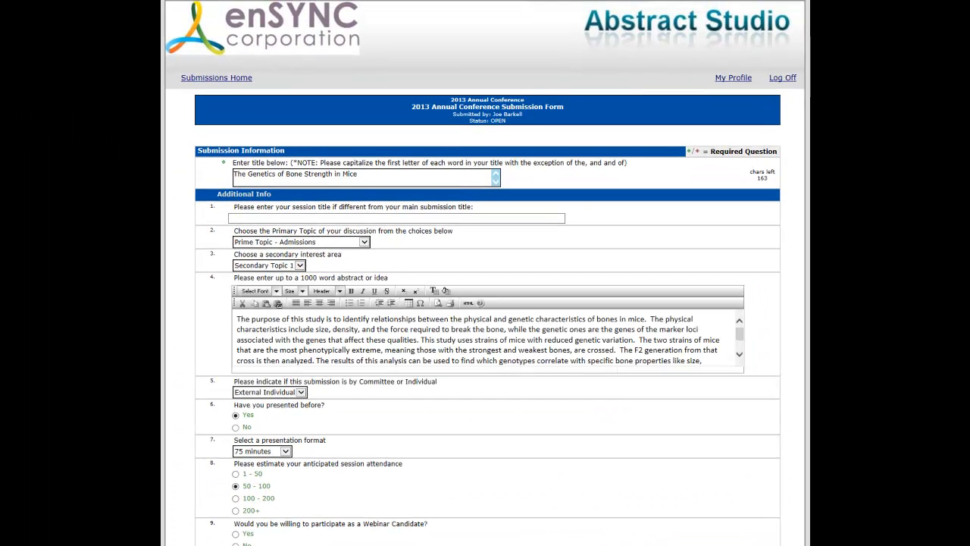
{"action": "scroll", "coordinate": [485, 304], "scroll_direction": "down", "scroll_amount": 2}
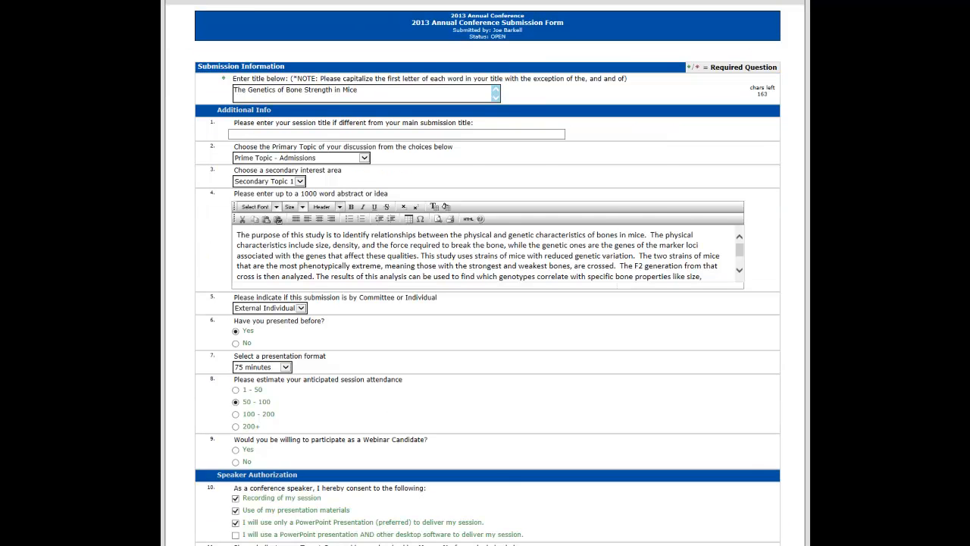
{"action": "scroll", "coordinate": [485, 303], "scroll_direction": "down", "scroll_amount": 2}
{"action": "scroll", "coordinate": [485, 303], "scroll_direction": "down", "scroll_amount": 6}
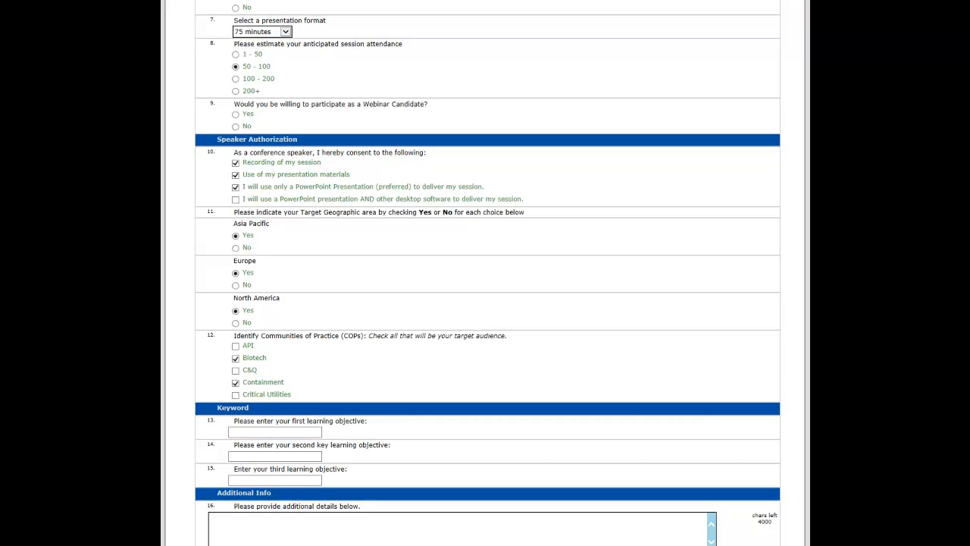
{"action": "scroll", "coordinate": [485, 303], "scroll_direction": "down", "scroll_amount": 2}
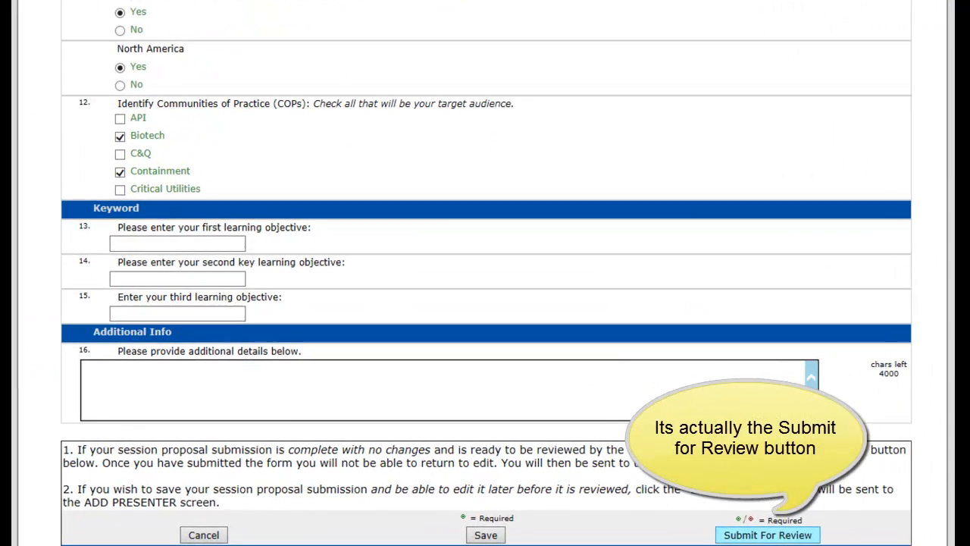
{"action": "left_click", "coordinate": [735, 534]}
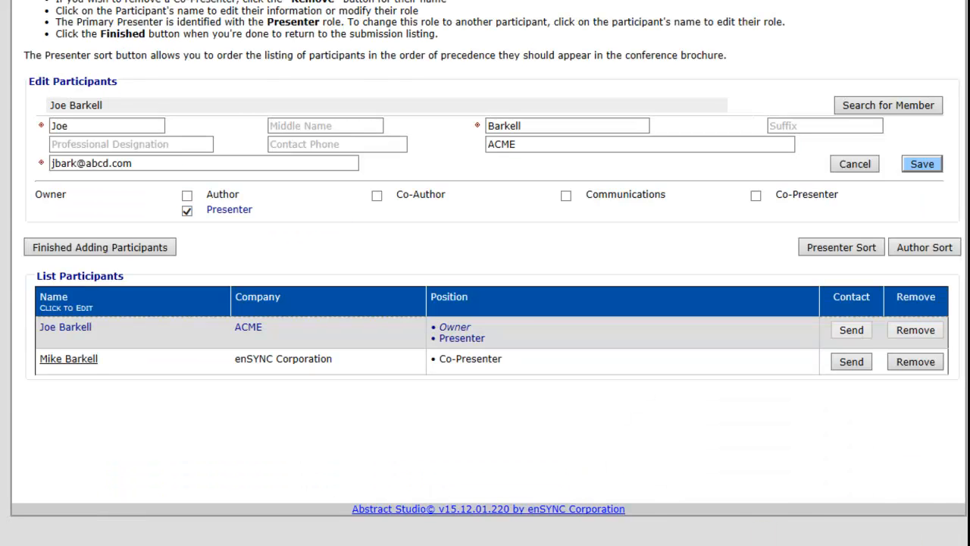
{"action": "left_click", "coordinate": [134, 248]}
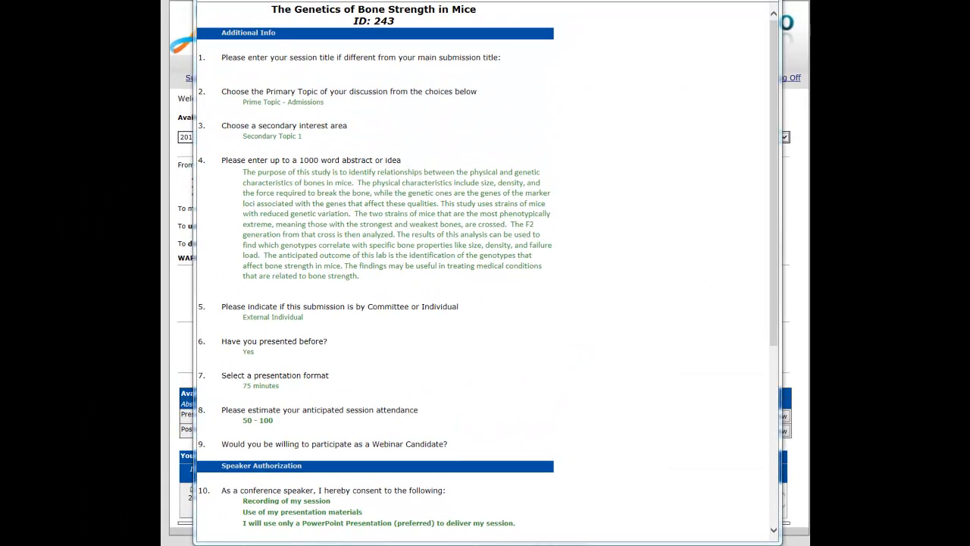
Step: Review the answers and the available print options in the printable view of the submission
{"action": "scroll", "coordinate": [388, 330], "scroll_direction": "down", "scroll_amount": 2}
{"action": "scroll", "coordinate": [484, 273], "scroll_direction": "down", "scroll_amount": 2}
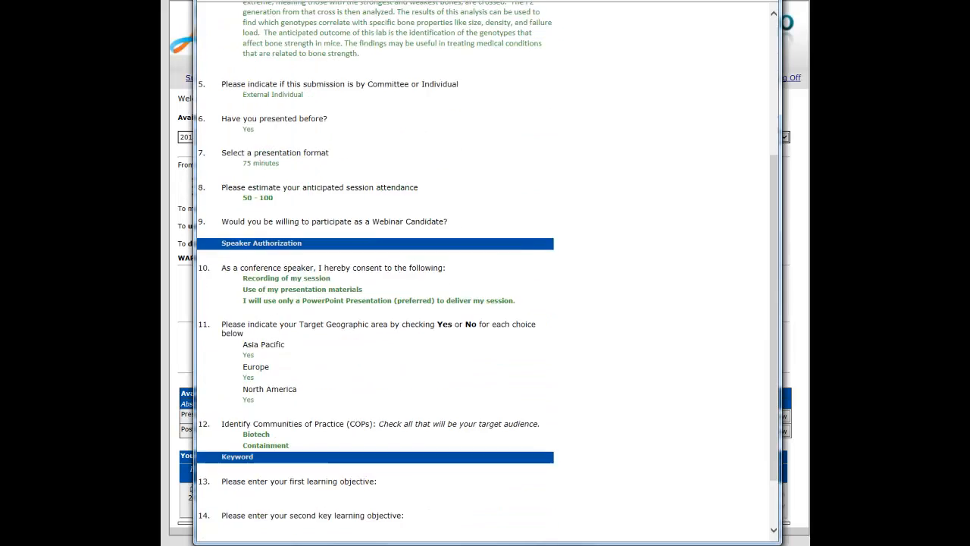
{"action": "scroll", "coordinate": [485, 272], "scroll_direction": "up", "scroll_amount": 3}
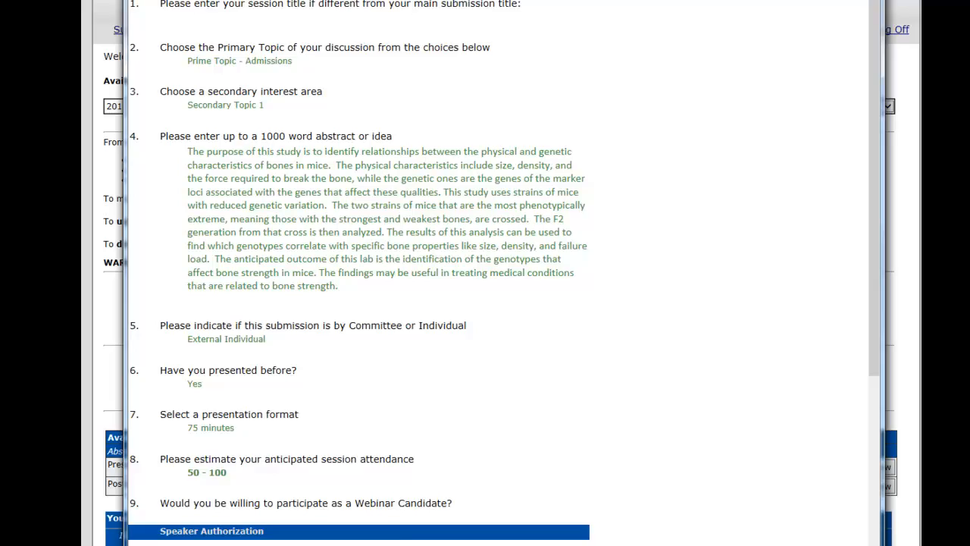
{"action": "right_click", "coordinate": [393, 147]}
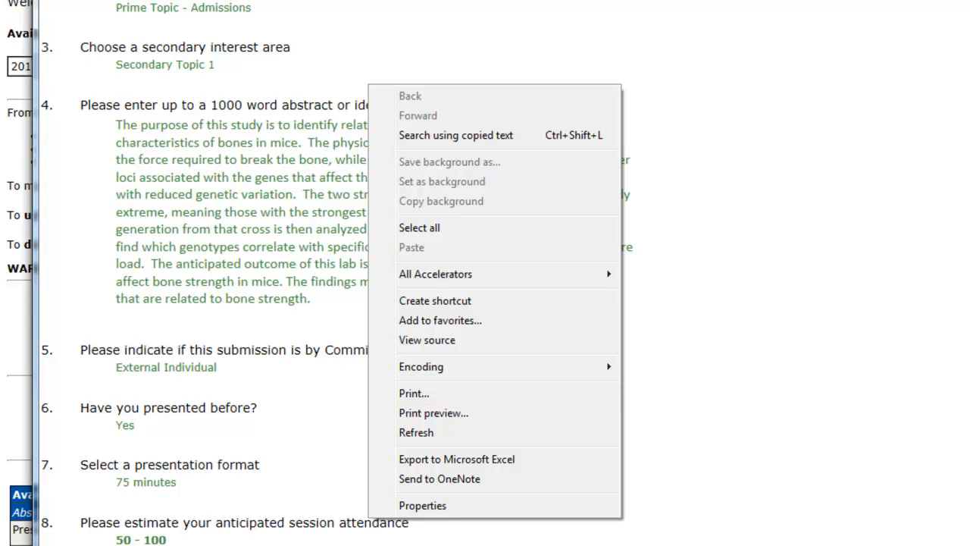
{"action": "left_click", "coordinate": [321, 361]}
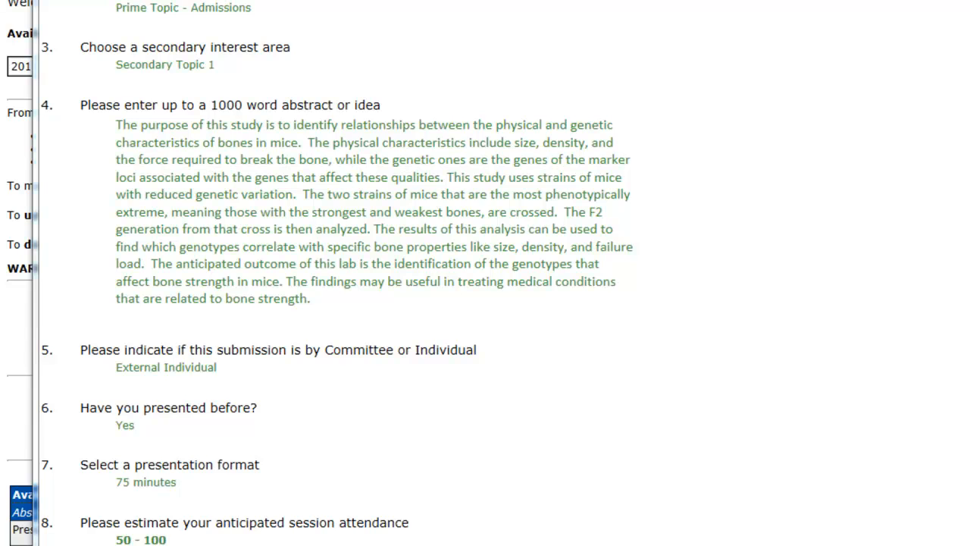
{"action": "scroll", "coordinate": [485, 273], "scroll_direction": "down", "scroll_amount": 1}
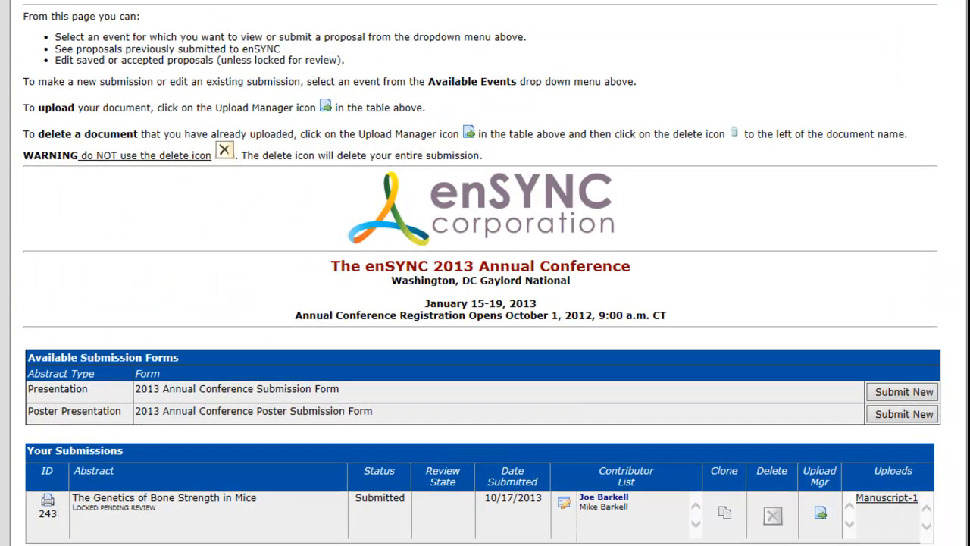